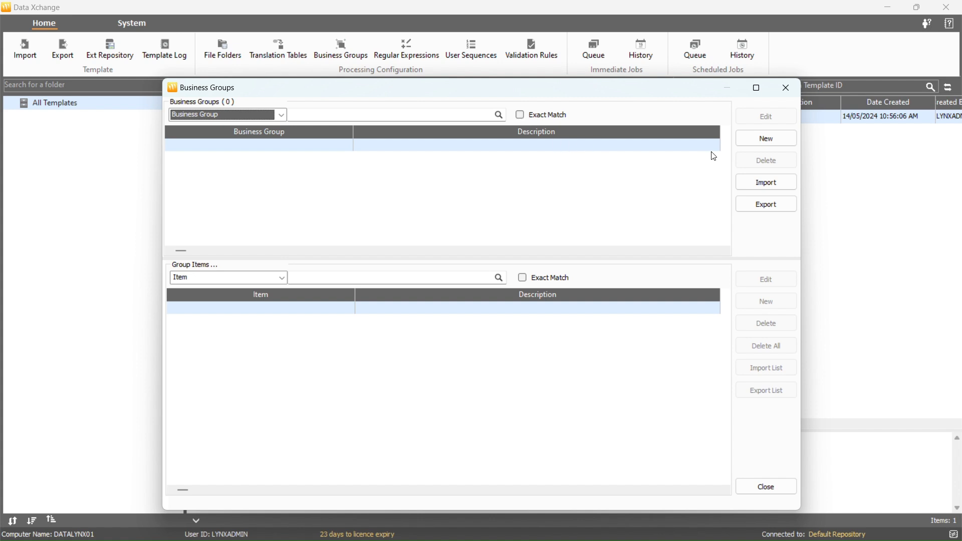
- Create a business group named PRODUCT_CATEGORIES with the description Product Categories
click(742, 141)
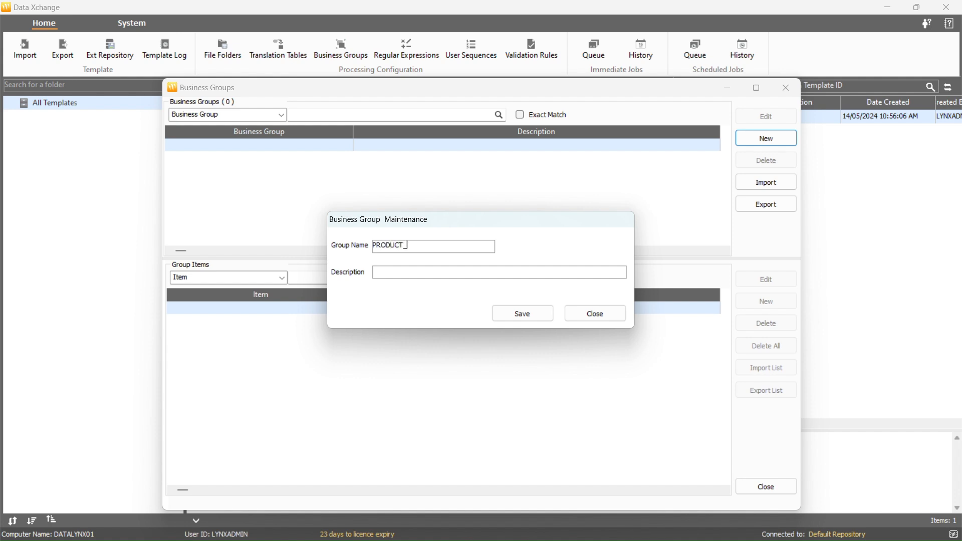
text(CATEGORIES)
click(415, 277)
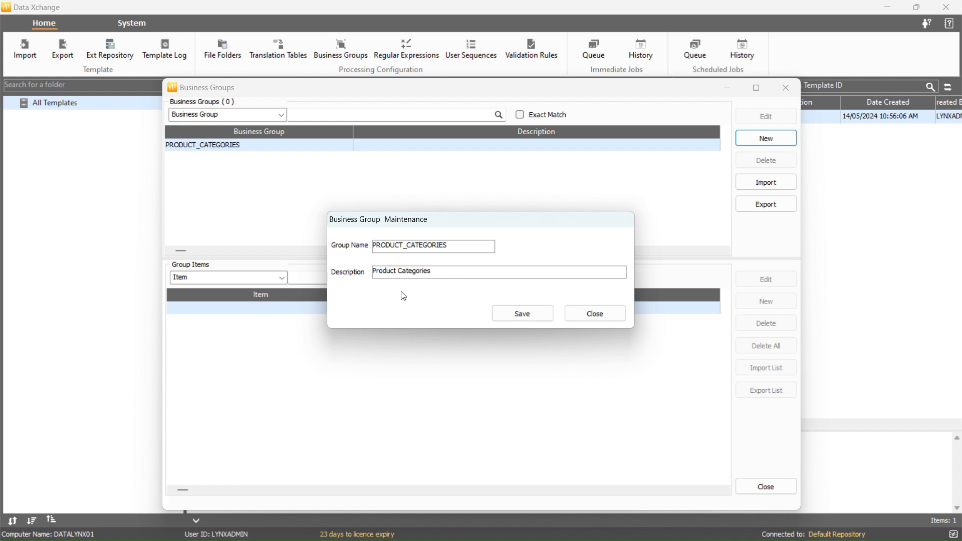
click(506, 314)
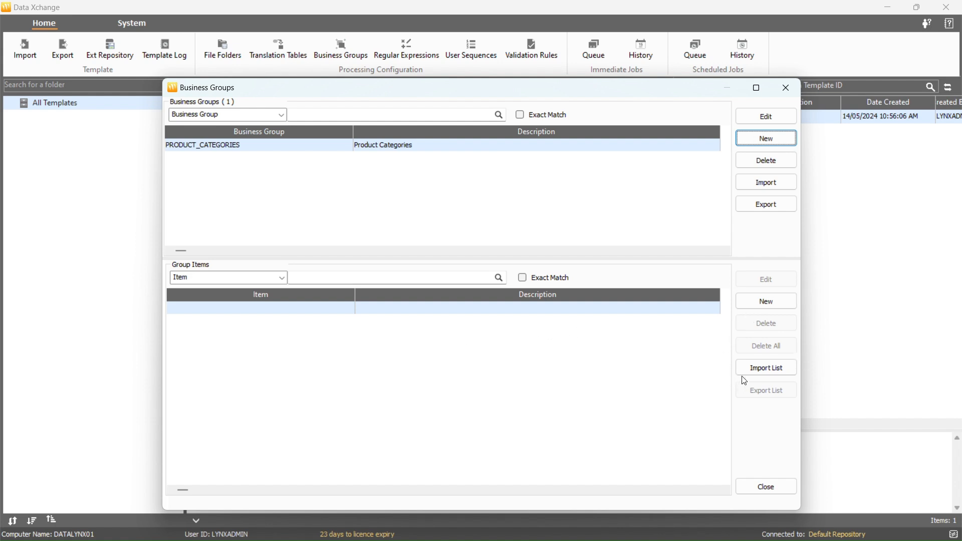
- Add a group item named Brakes to PRODUCT_CATEGORIES, with Brakes as its description
click(746, 311)
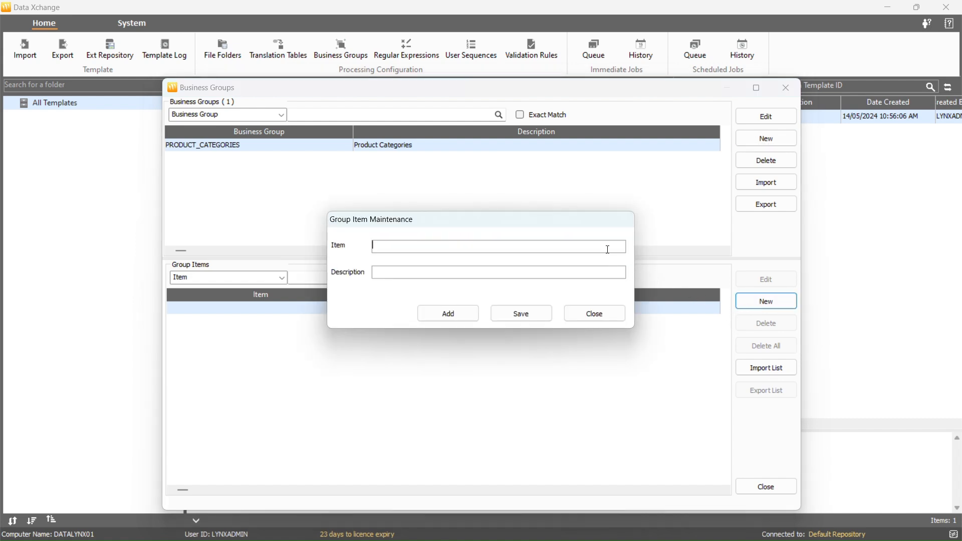
text(Brakes)
key(ctrl+a)
key(ctrl+c)
click(602, 270)
key(ctrl+v)
click(478, 314)
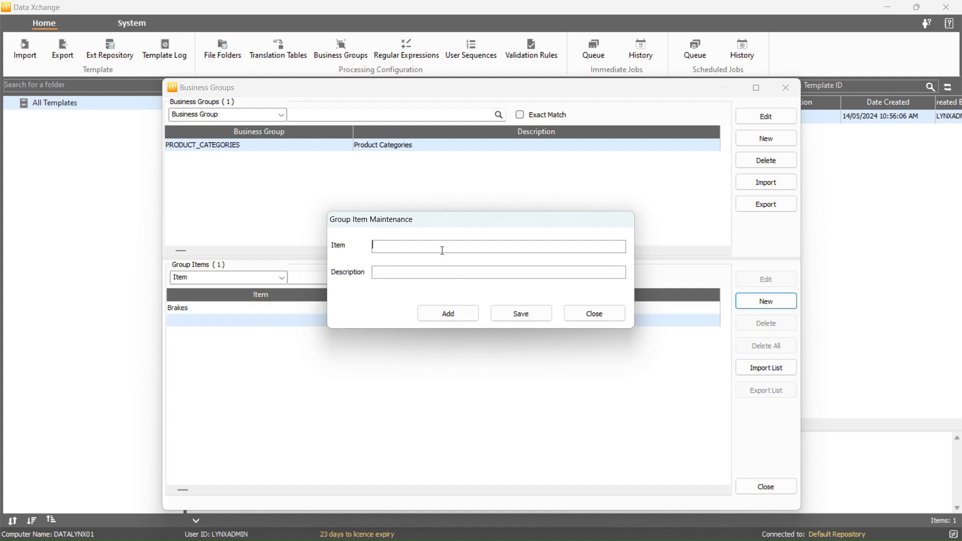
- Add a second group item named Chains with the description Chains and save it
click(440, 248)
text(Chains)
key(ctrl+a)
key(ctrl+c)
click(434, 273)
key(ctrl+v)
click(520, 313)
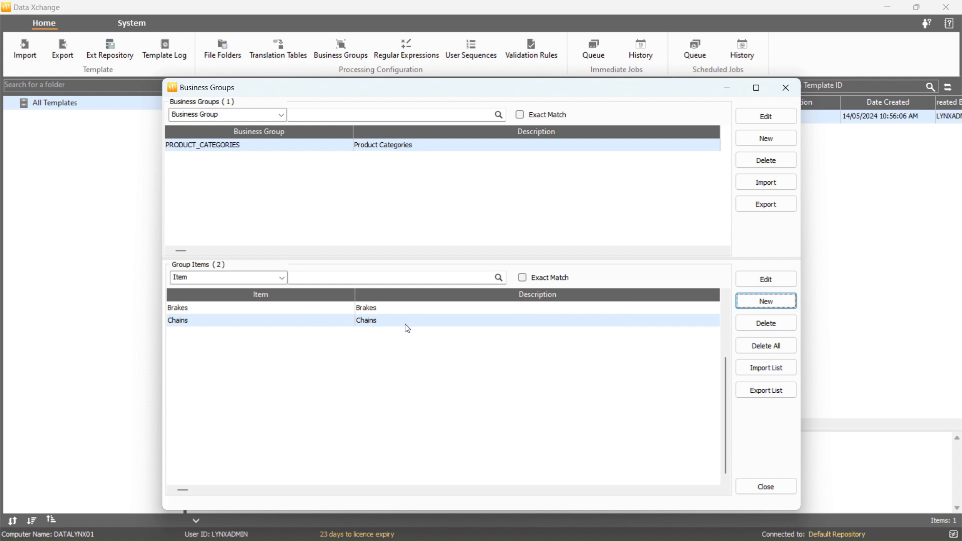
- Change the Chains group item's name and description to Cleaners and save it
click(755, 279)
click(401, 246)
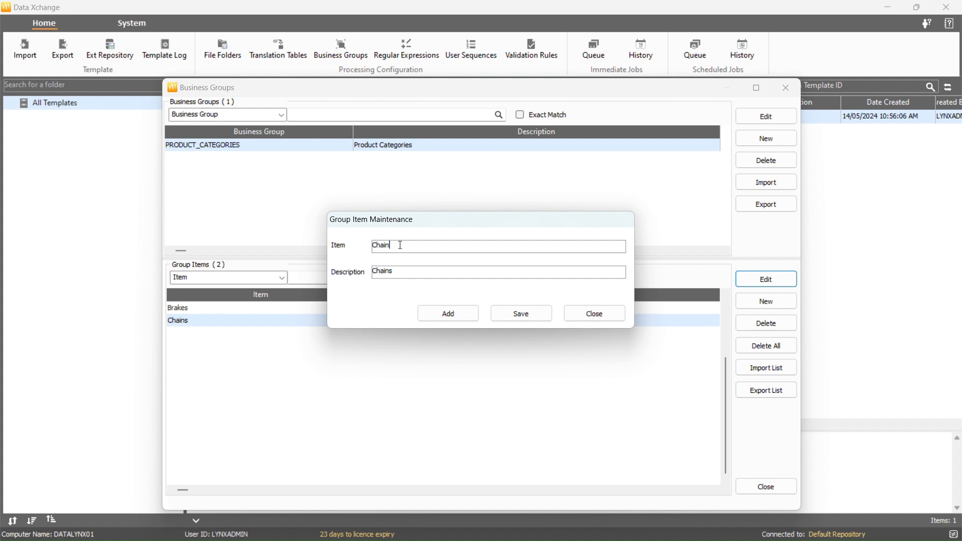
double_click(386, 245)
key(ctrl+c)
double_click(400, 271)
key(ctrl+v)
click(521, 314)
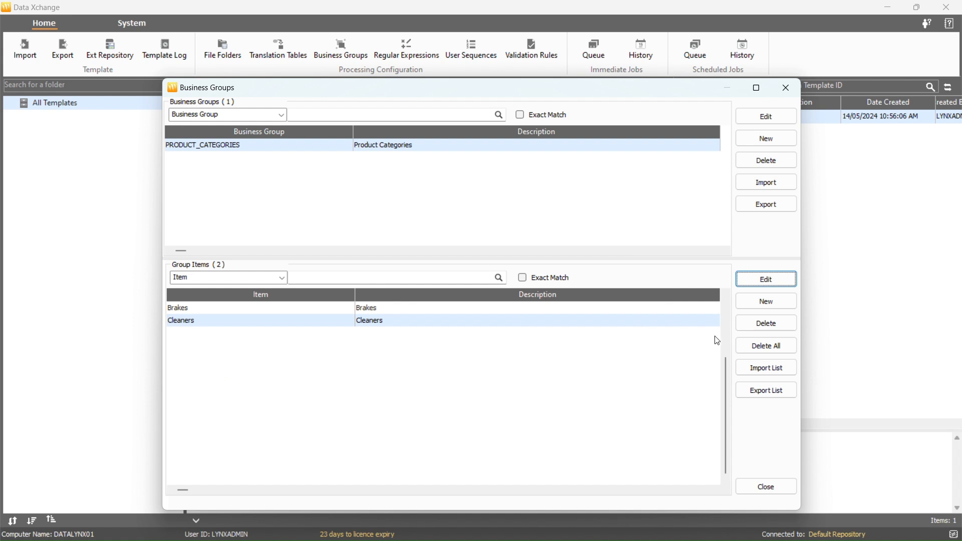
- Delete the Cleaners group item, and clear the rest of the group's items with Delete All
click(748, 331)
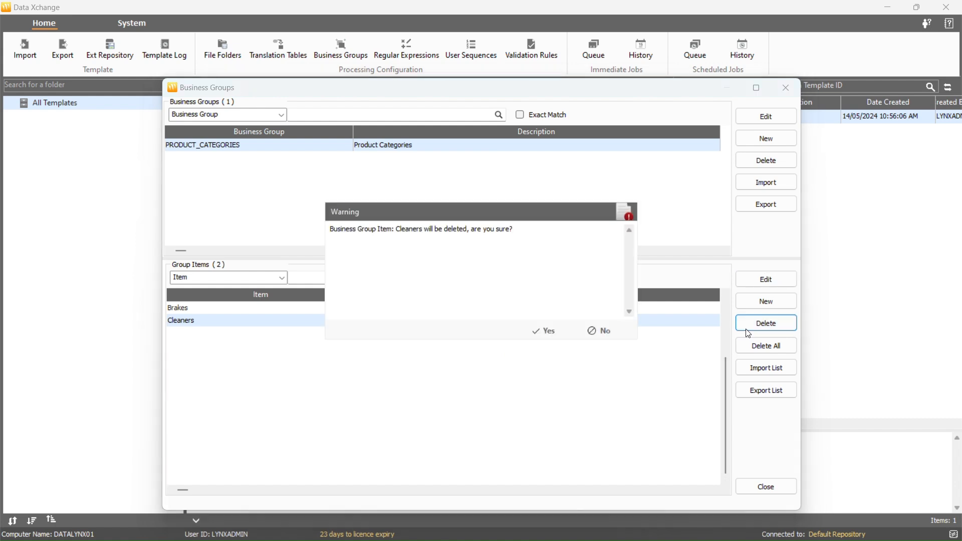
click(555, 336)
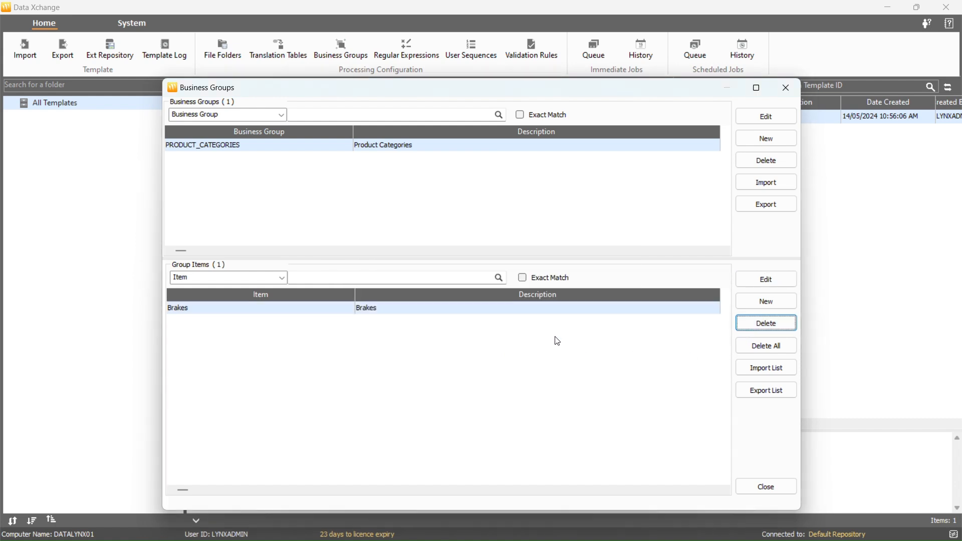
click(748, 346)
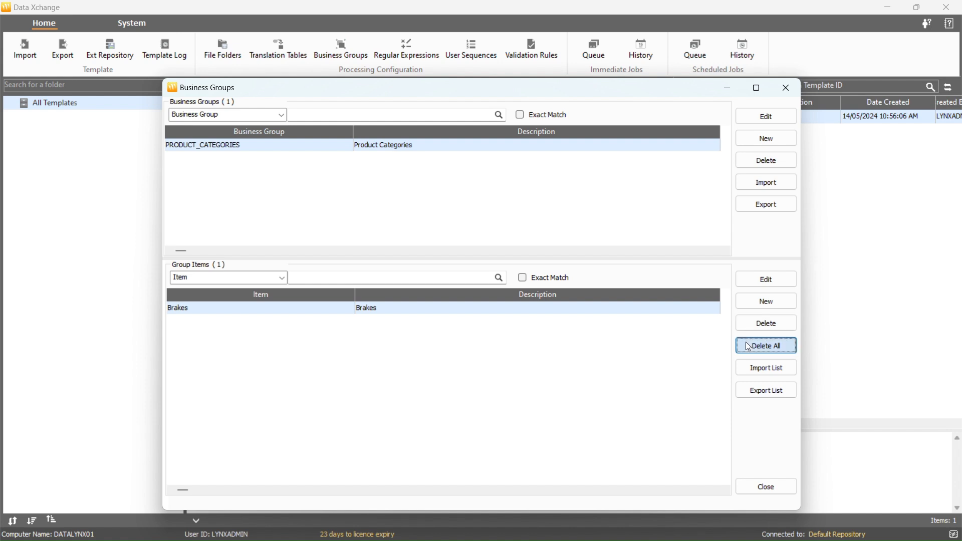
click(539, 337)
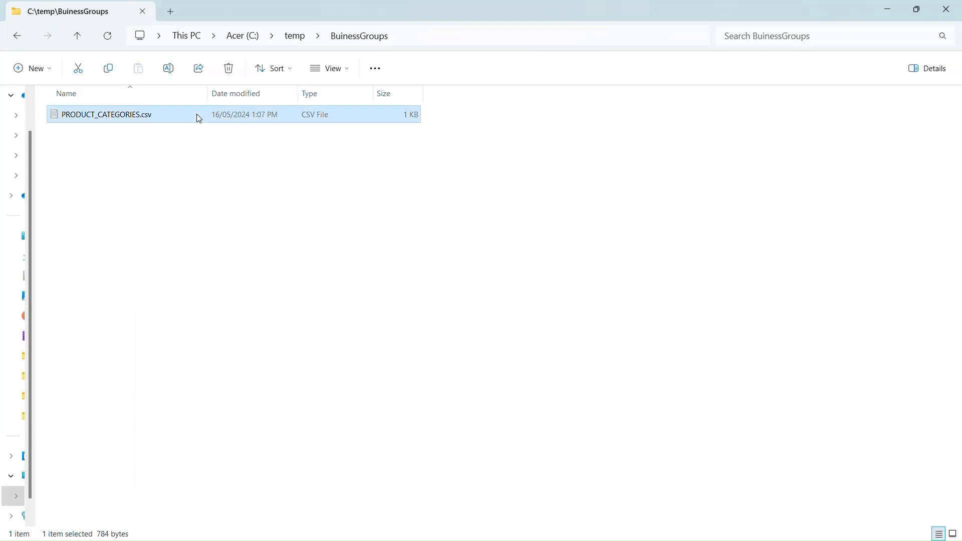
- Open PRODUCT_CATEGORIES.csv from the BuinessGroups folder in Notepad++ and examine its header line and item rows
right_click(197, 115)
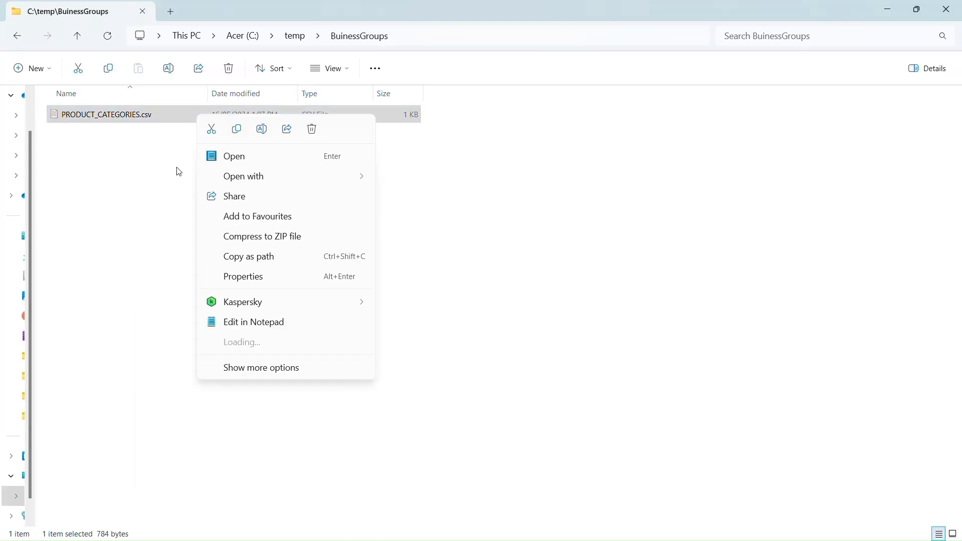
mouse_move(321, 179)
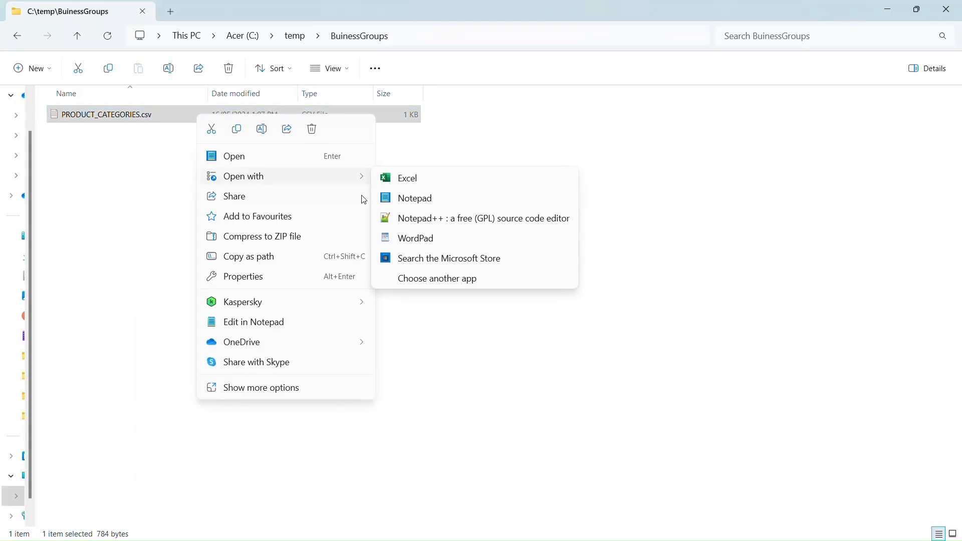
click(393, 221)
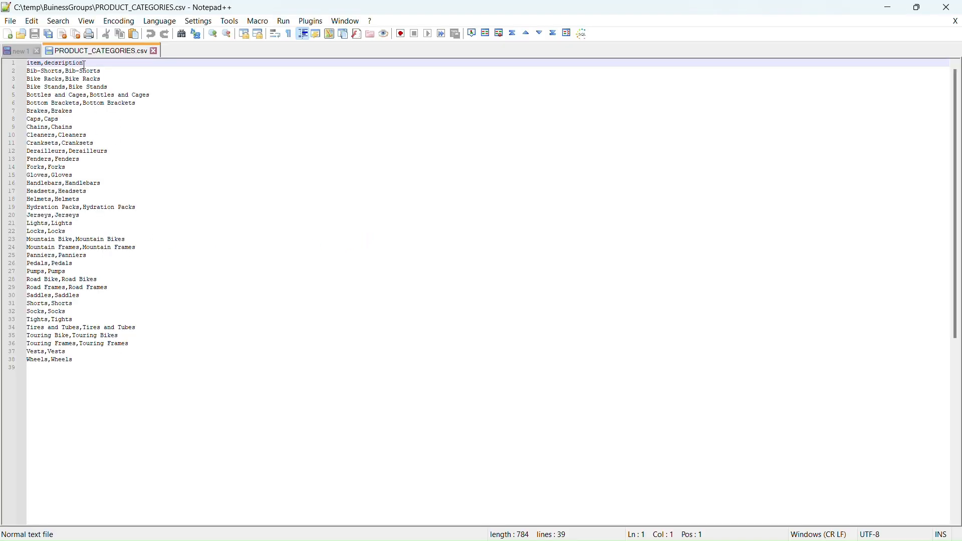
drag(84, 64, 28, 62)
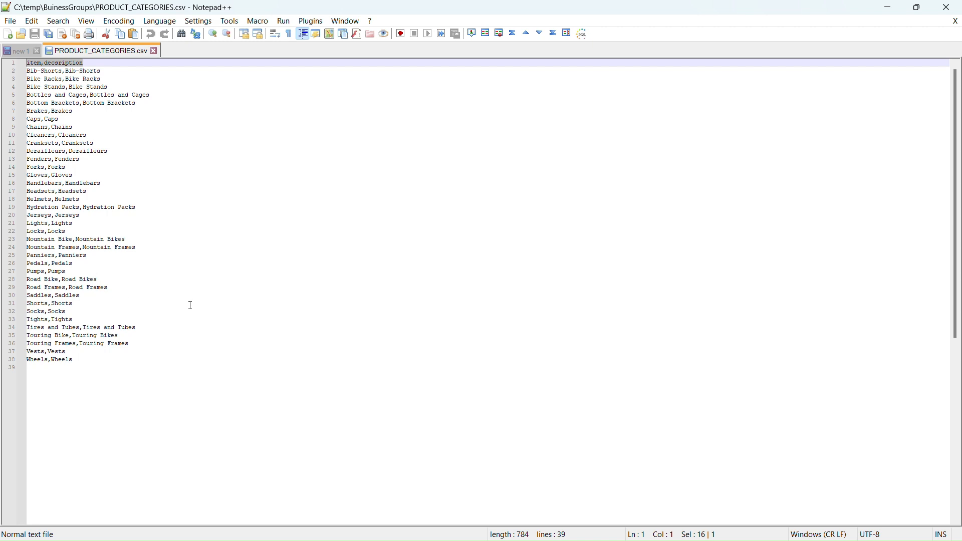
click(192, 321)
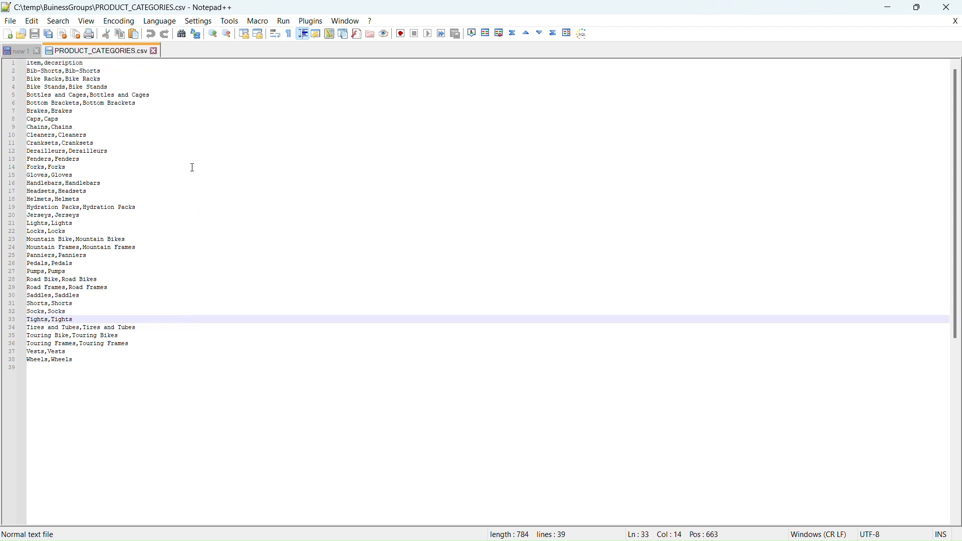
- Switch back to Data Xchange and import the group items from C:\temp\BuinessGroups\PRODUCT_CATEGORIES.csv, treating the first line as a header
key(alt+Tab)
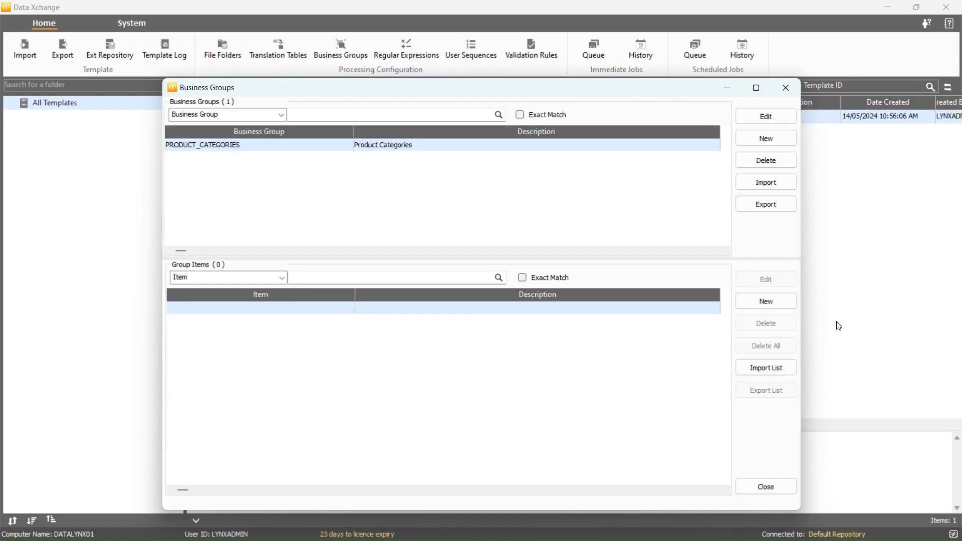
click(783, 370)
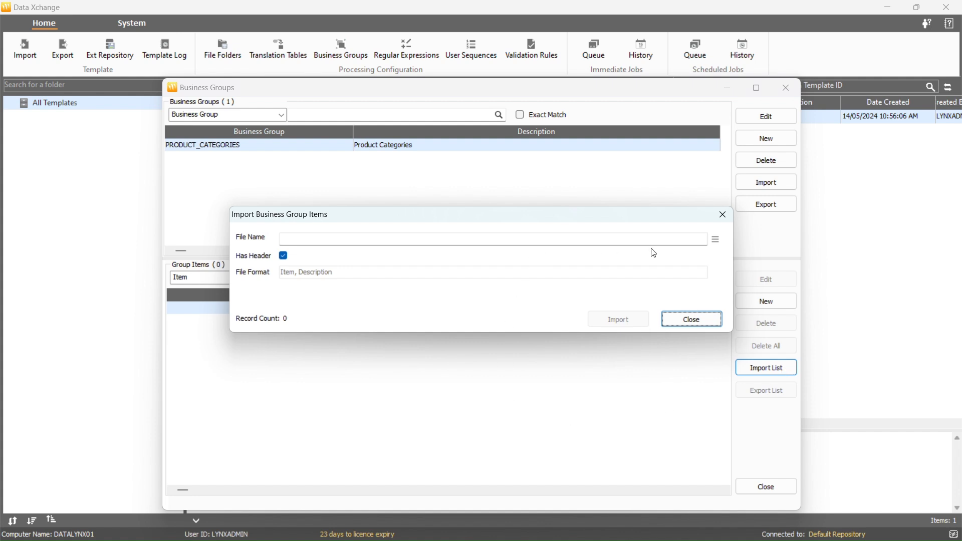
click(717, 243)
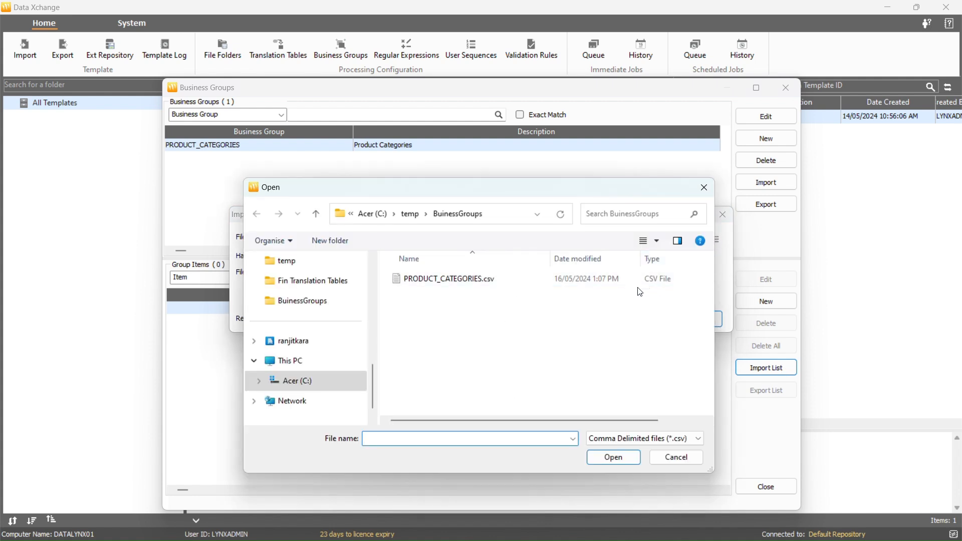
click(613, 283)
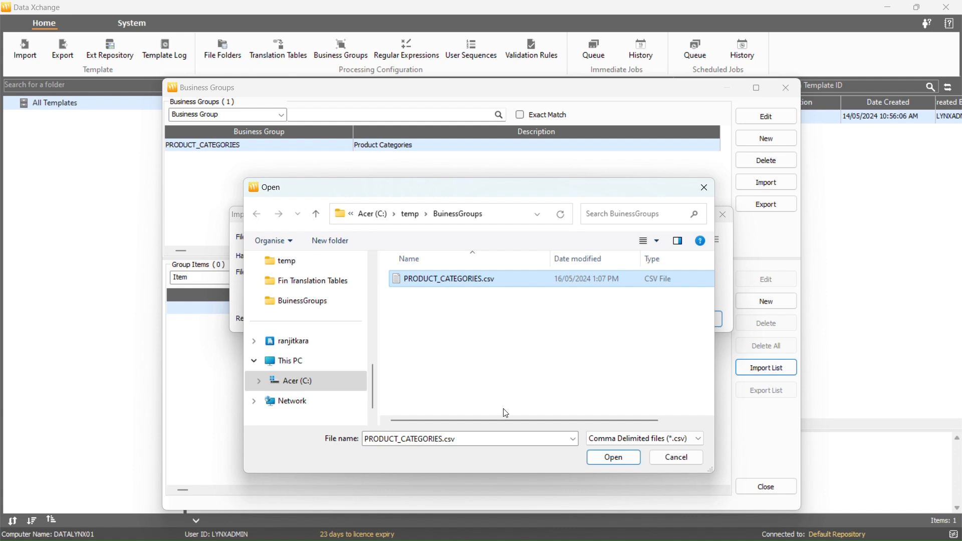
click(604, 459)
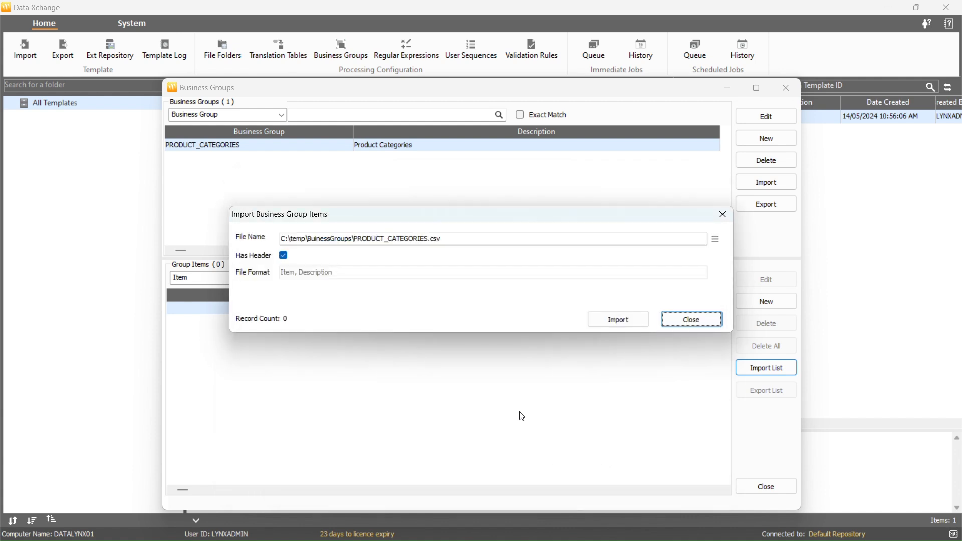
click(602, 318)
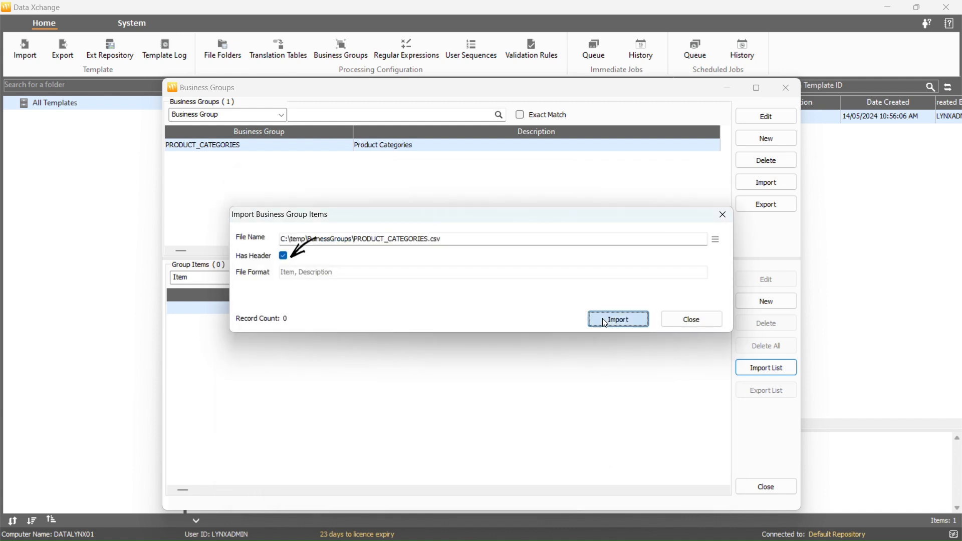
- Review the imported group items from the end of the list back to the first item
key(Up)
key(Up)
key(Up)
key(Up)
key(Up)
key(Up)
key(Up)
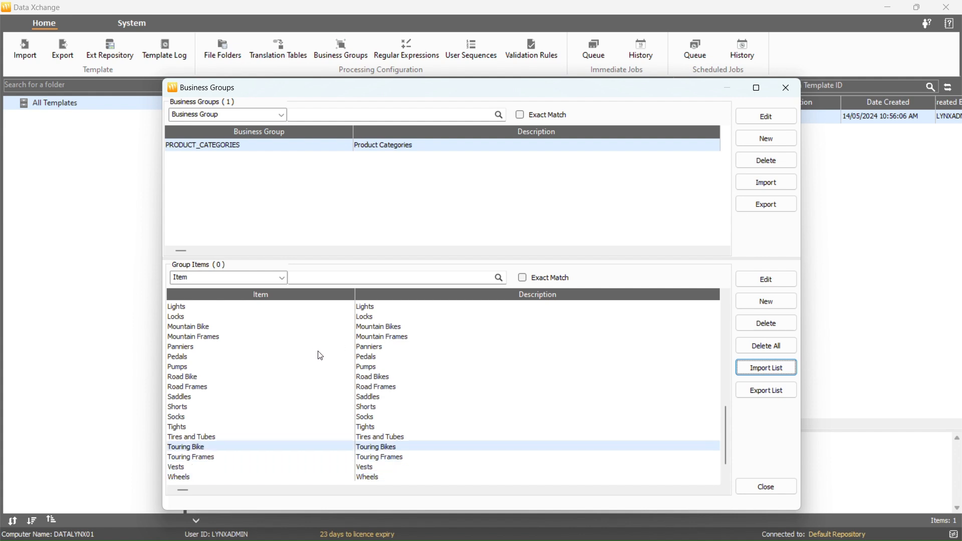
key(Up)
key(Up)
key(Up)
key(Up)
key(Up)
key(Up)
key(Up)
key(Up)
key(Up)
key(Up)
key(Up)
key(Up)
key(Up)
key(Up)
key(Up)
key(Up)
key(Up)
key(Up)
key(Up)
key(Up)
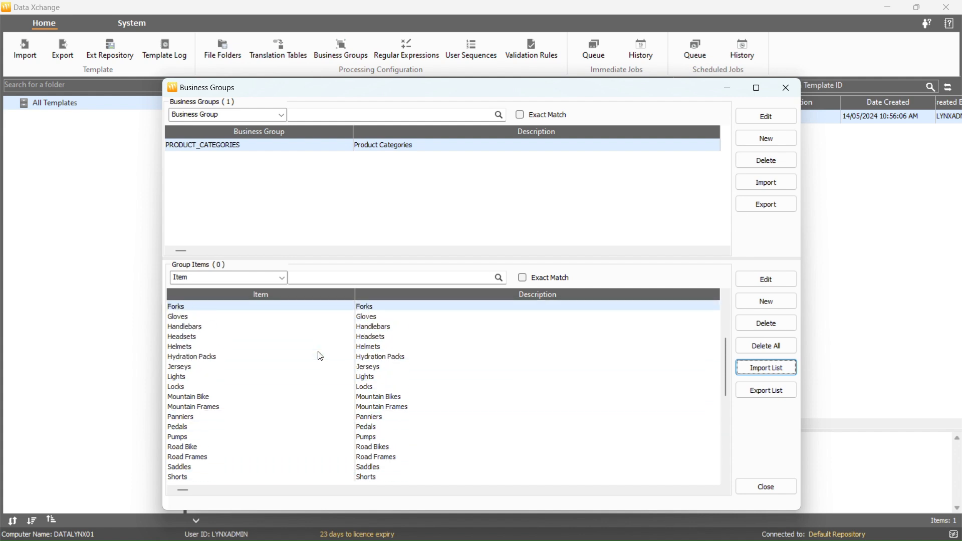
key(Up)
key(Up)
key(Up)
key(Up)
key(Up)
key(Up)
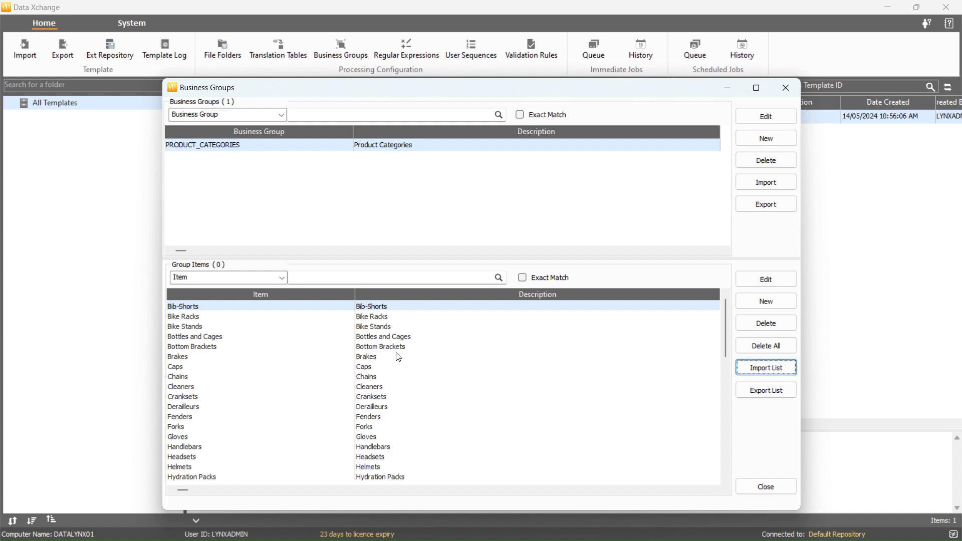
- Export the group item list as PRODUCT_CATEGORIES.csv into the C:\temp folder
click(435, 377)
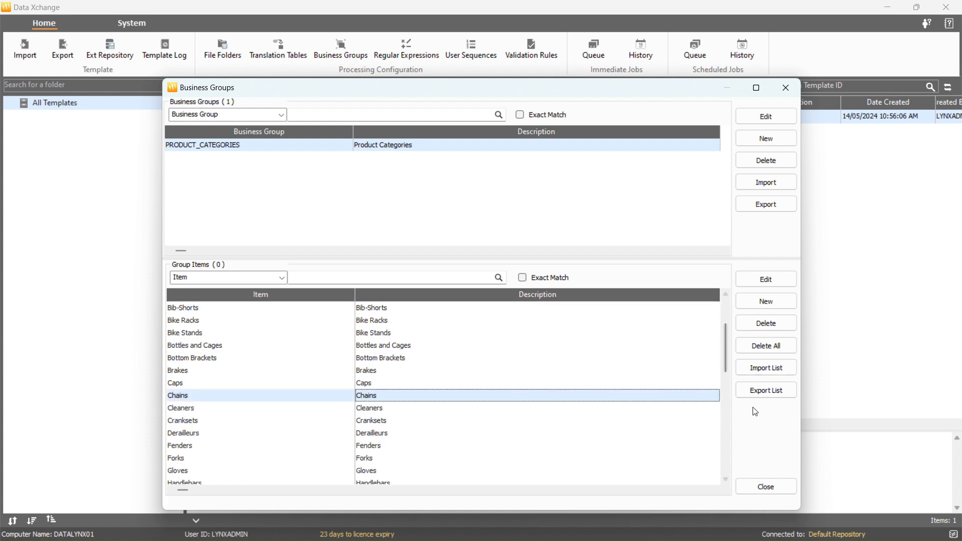
click(764, 396)
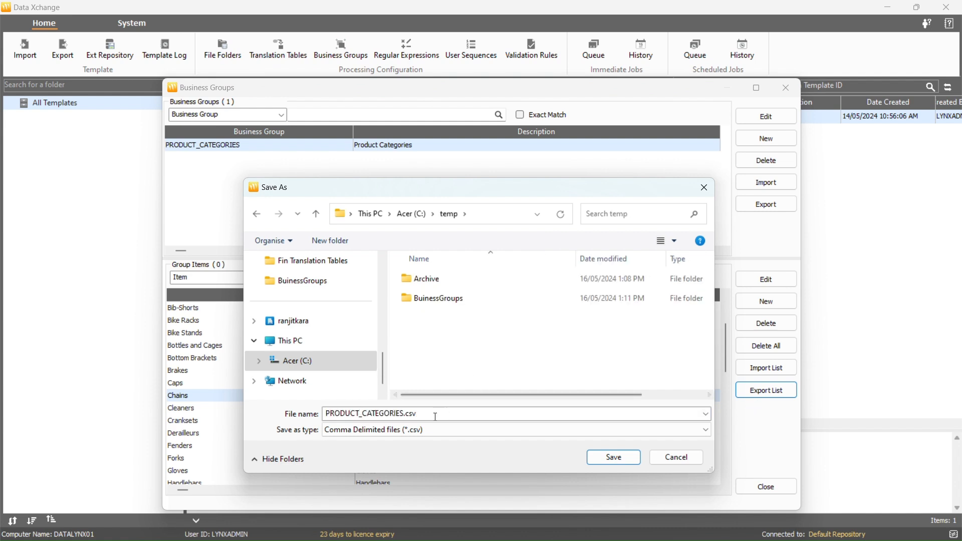
click(611, 458)
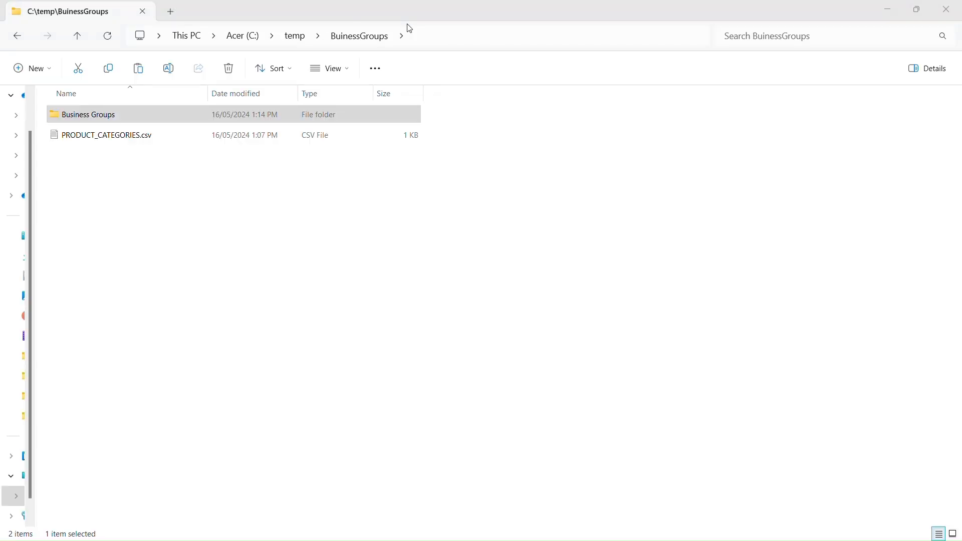
- Check the CSV files in the Business Groups subfolder, return to Data Xchange and import C:\temp\BuinessGroups\Business Groups with the Merge option
double_click(420, 117)
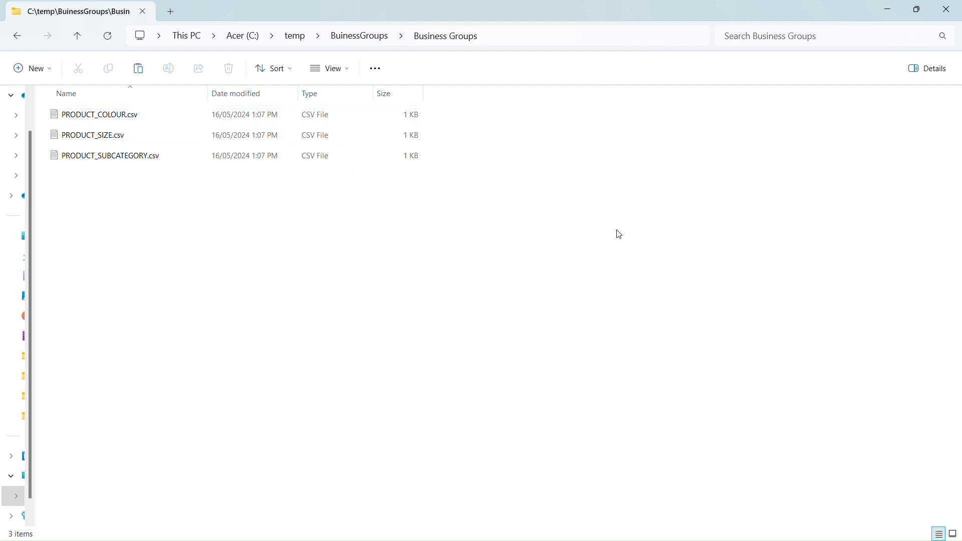
key(alt+Tab)
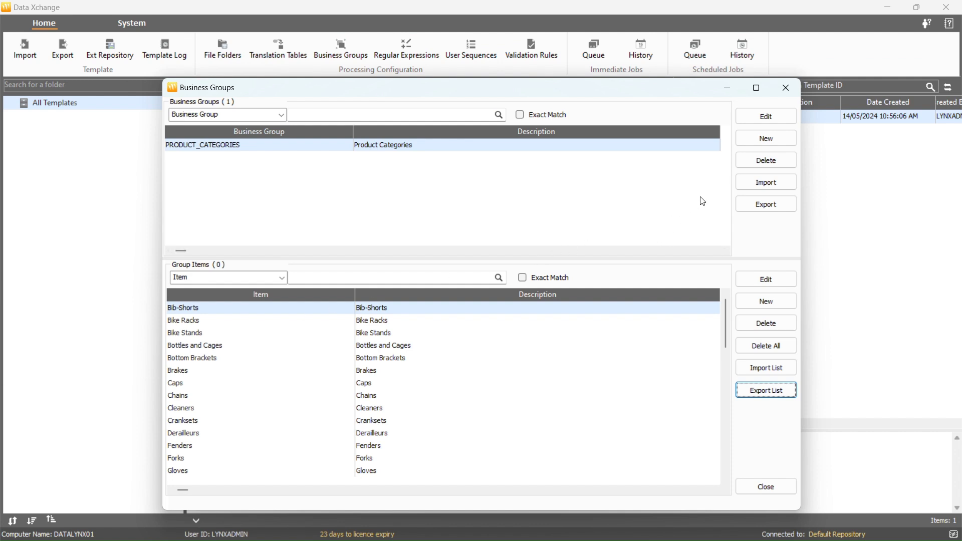
click(753, 189)
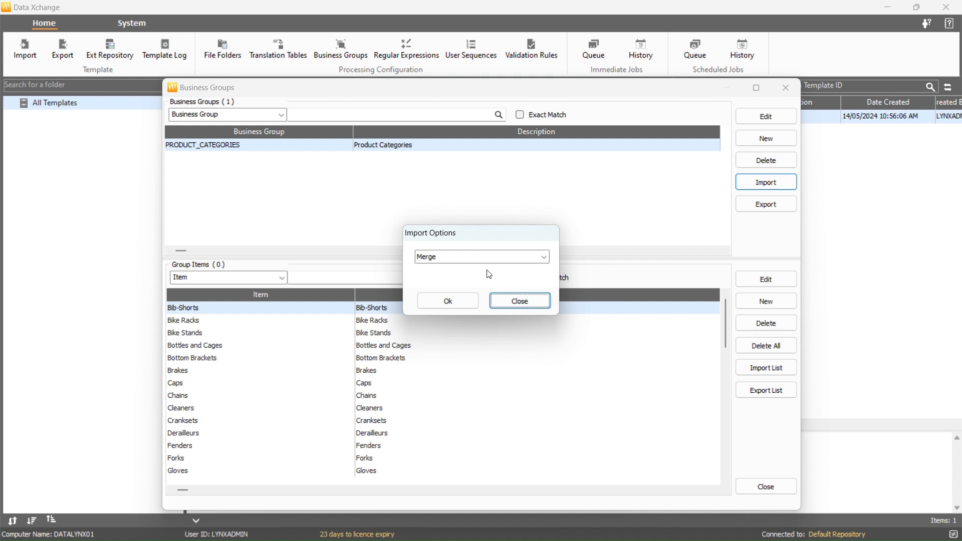
click(545, 258)
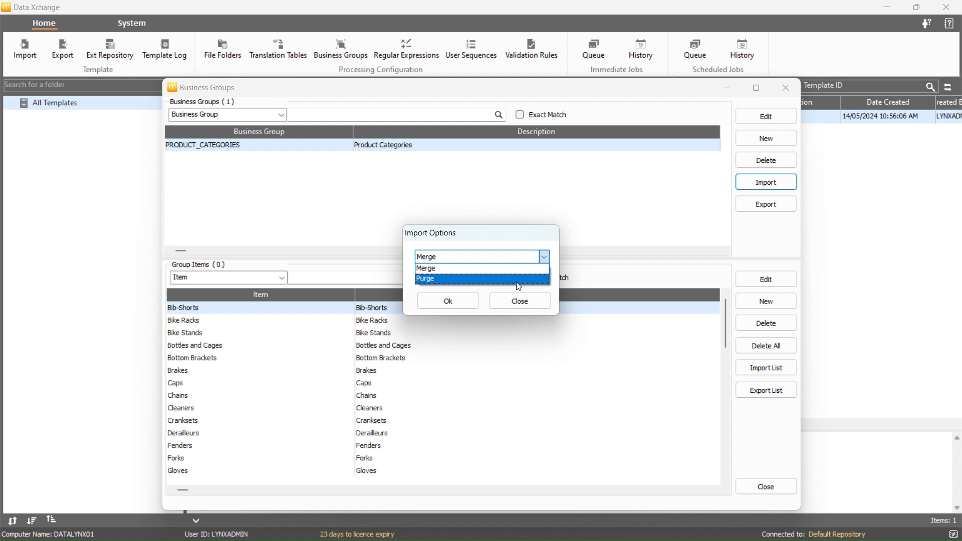
click(491, 292)
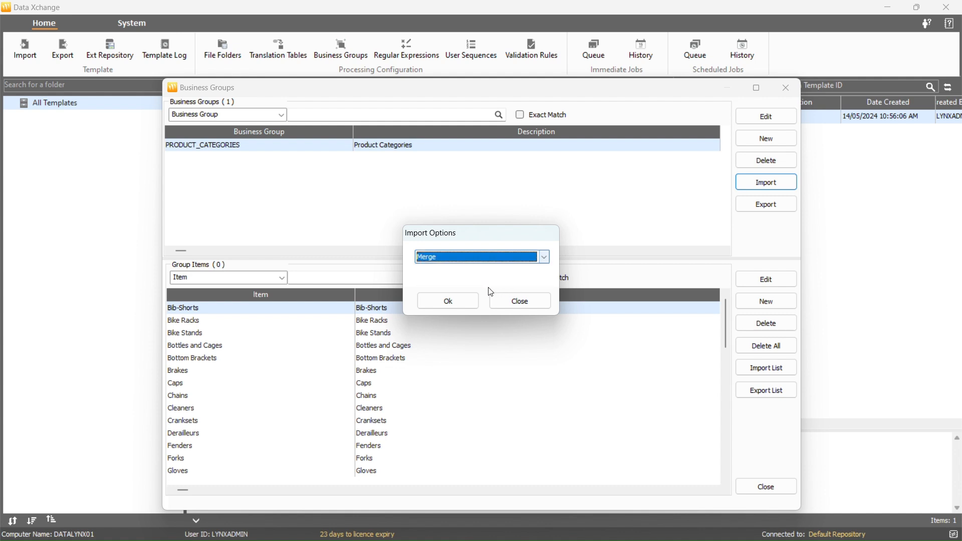
click(452, 299)
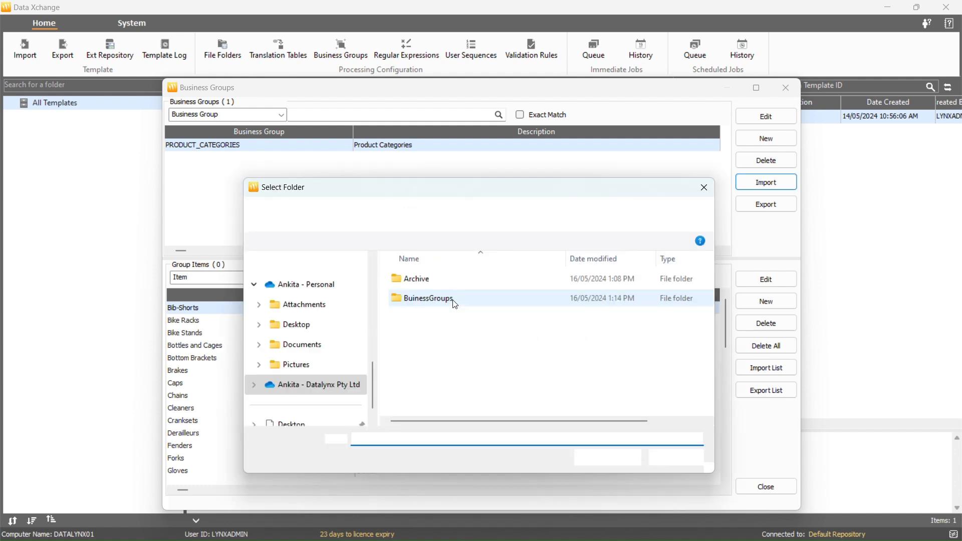
click(456, 299)
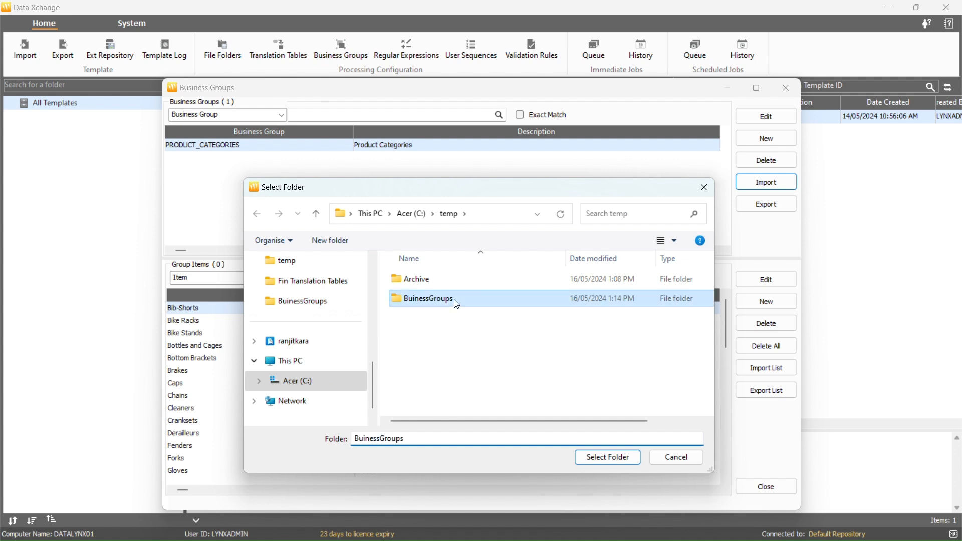
key(Return)
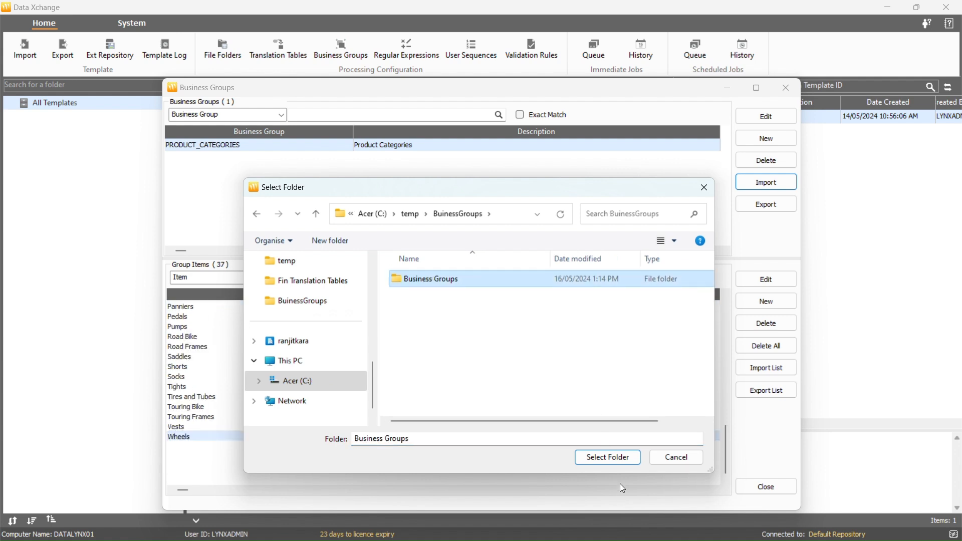
click(617, 461)
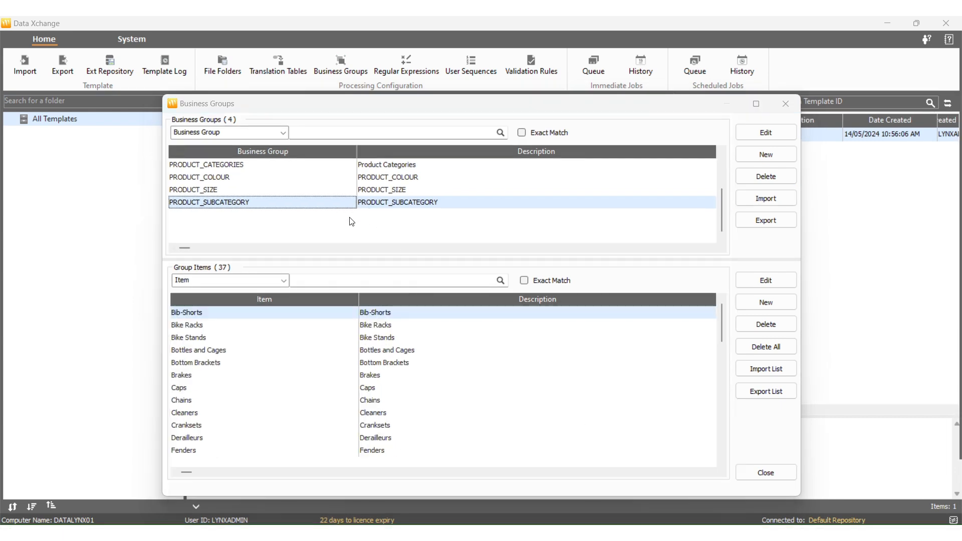
- Go to the last item of PRODUCT_SUBCATEGORY, switch to File Explorer and open PRODUCT_SUBCATEGORY.csv from C:\temp\BusinessGroups in Notepad++
click(232, 448)
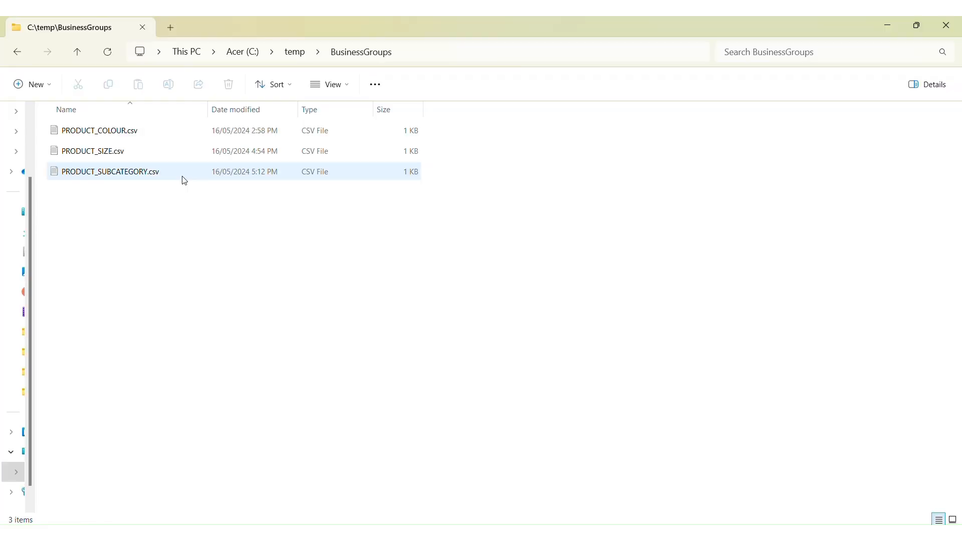
click(121, 172)
right_click(120, 172)
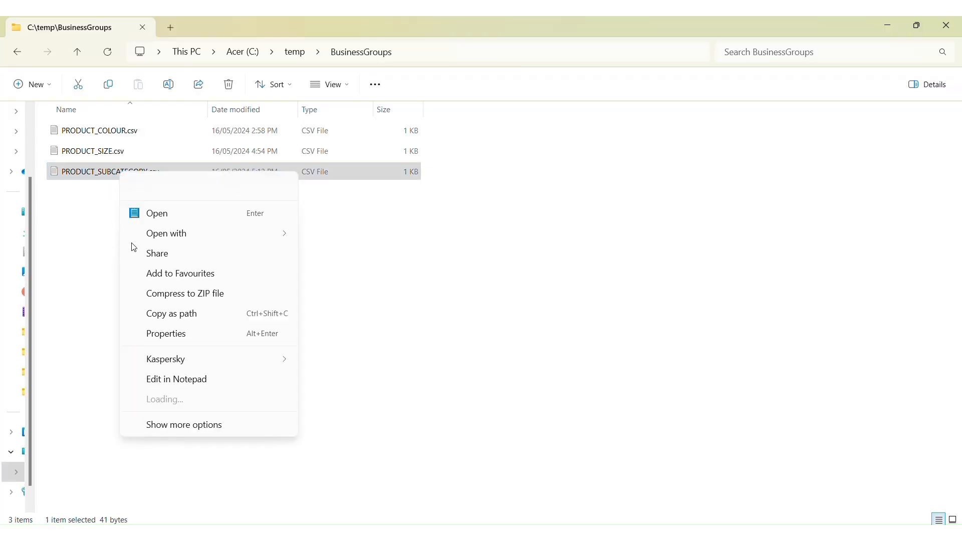
mouse_move(165, 234)
click(311, 276)
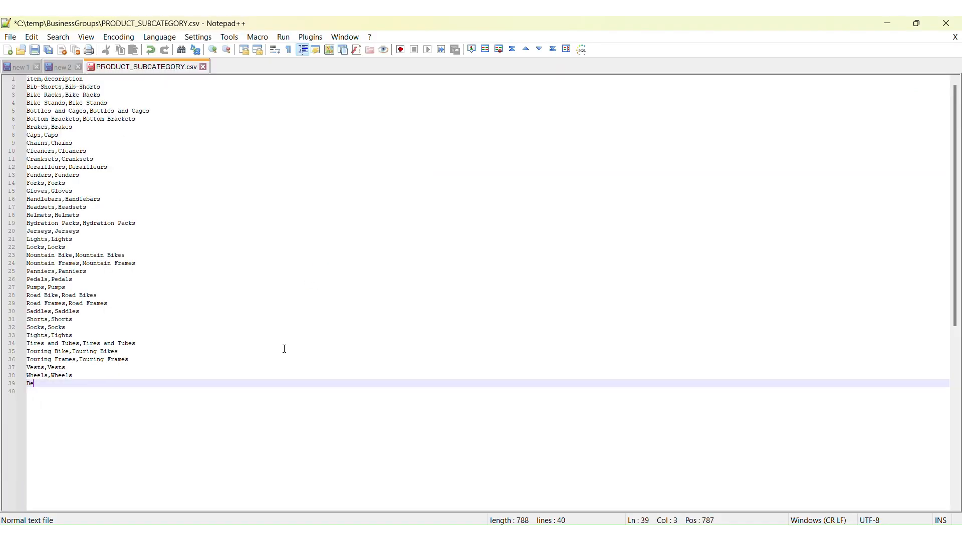
- Add the row "Bells,Bells" at the end of PRODUCT_SUBCATEGORY.csv and save the file
text(ls,)
key(BackSpace)
text(Bells)
click(35, 49)
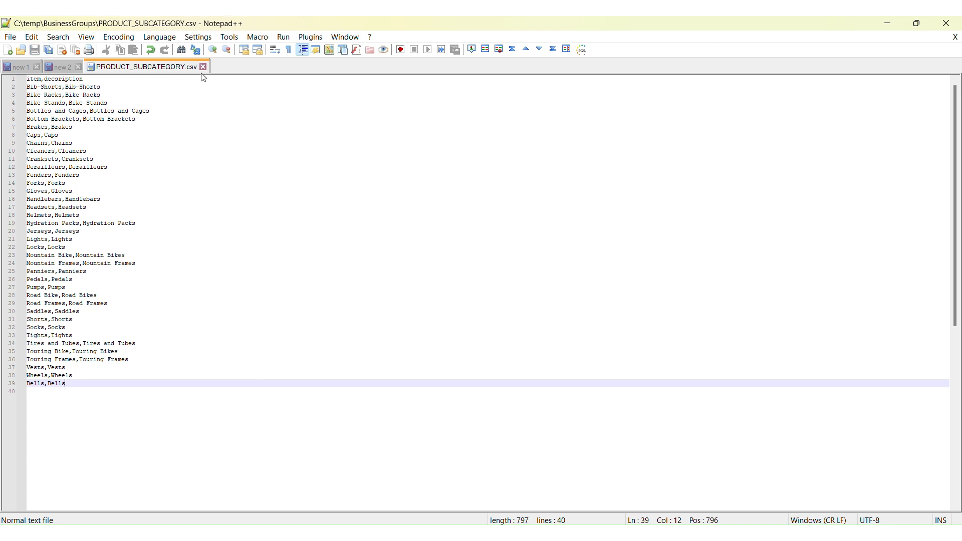
- Switch to File Explorer and delete the backup file PRODUCT_SUBCATEGORY.csv.bak from the BusinessGroups folder
key(alt+Tab)
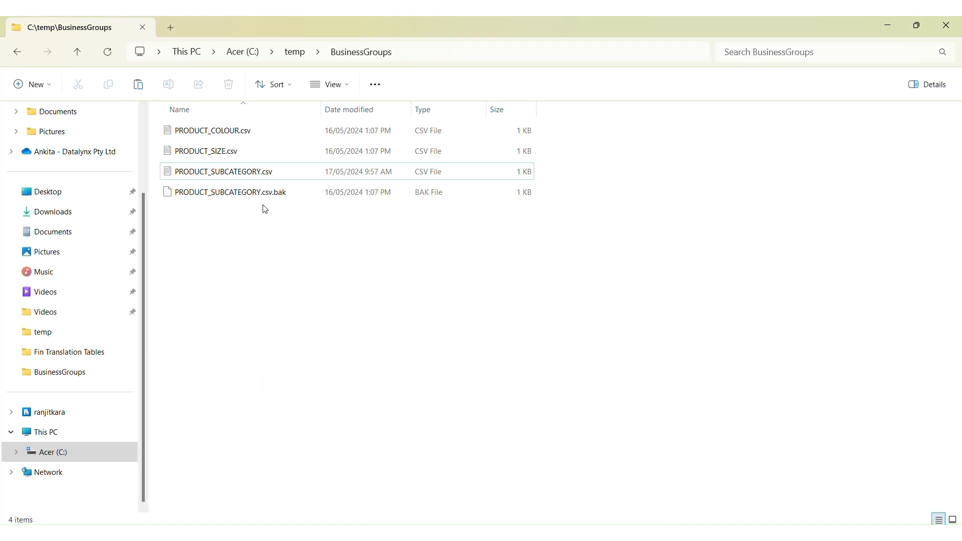
click(260, 196)
key(Delete)
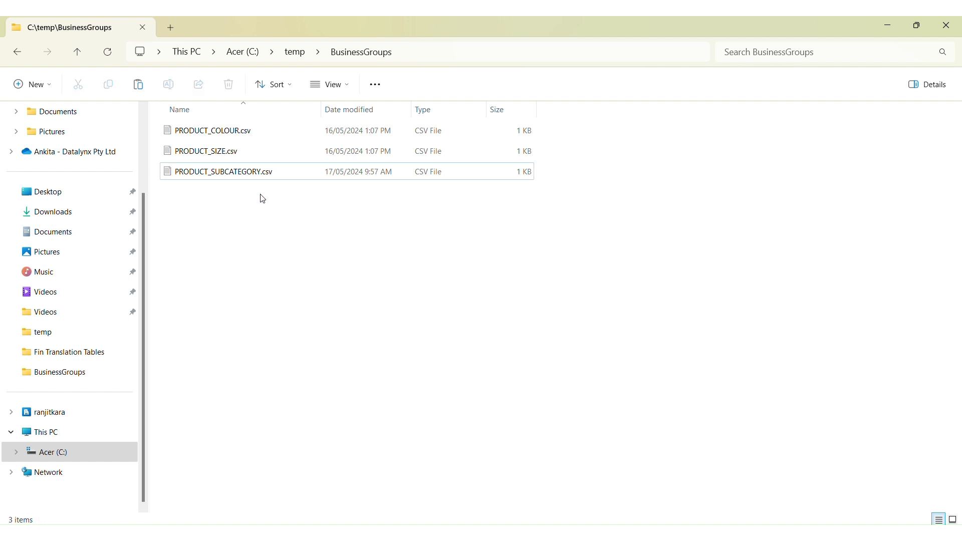
- Switch back to Data Xchange and import the business groups from C:\temp\BusinessGroups using the Merge option
key(alt+Tab)
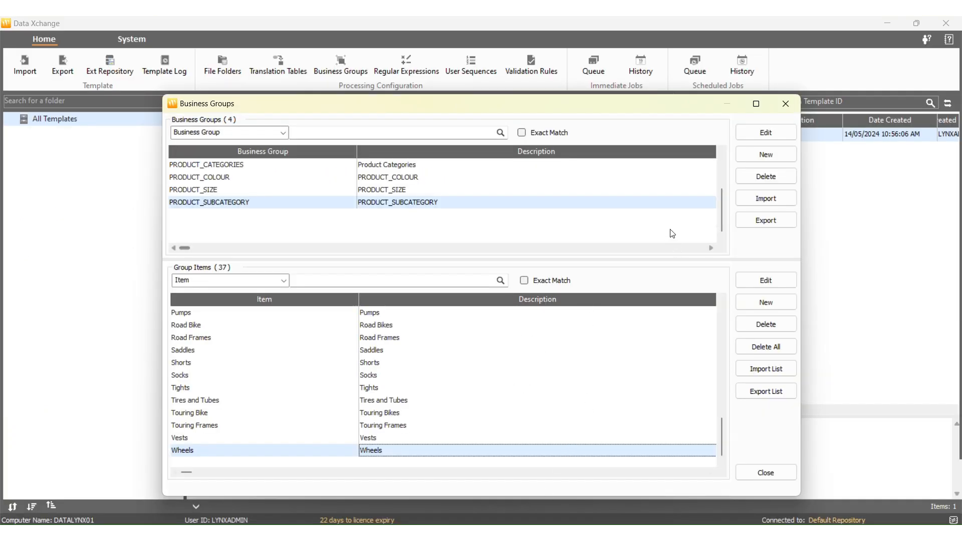
click(767, 199)
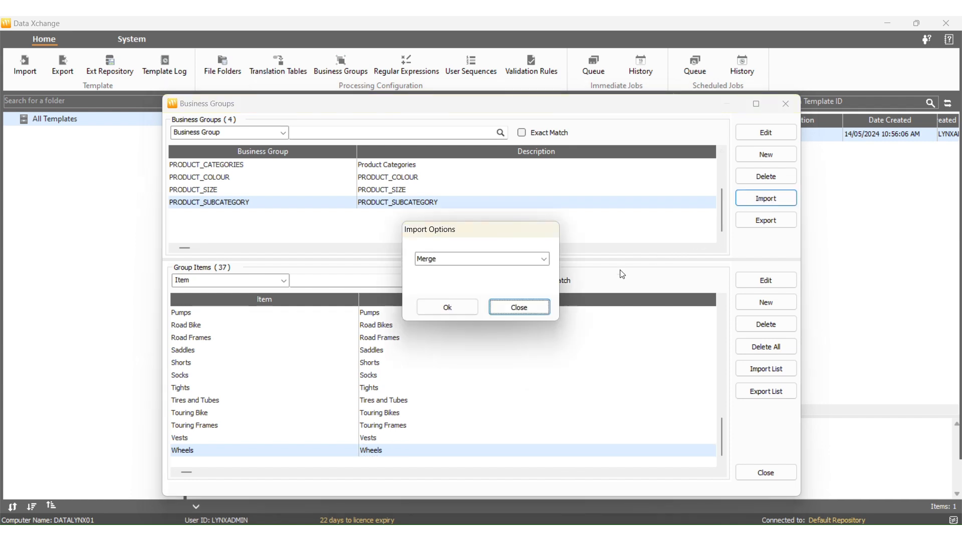
click(446, 314)
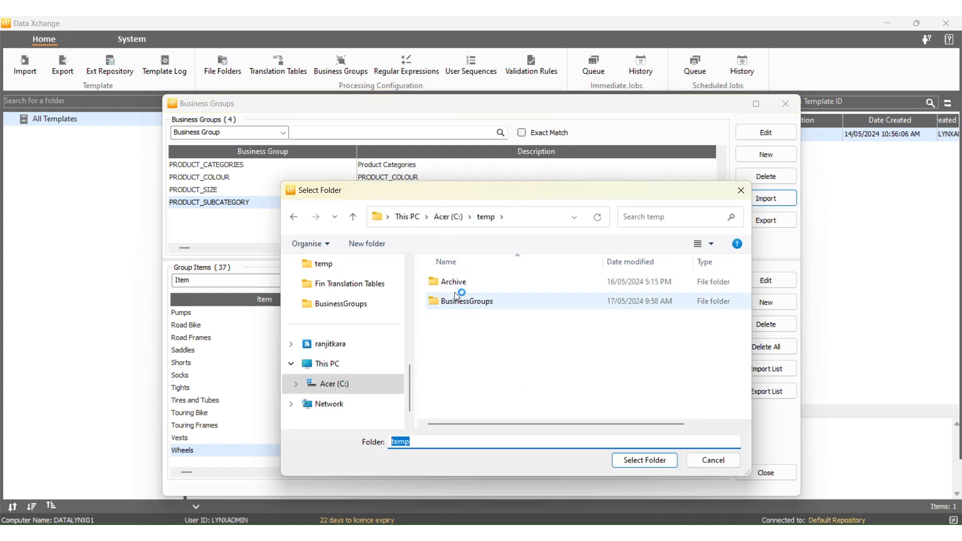
click(455, 302)
click(660, 460)
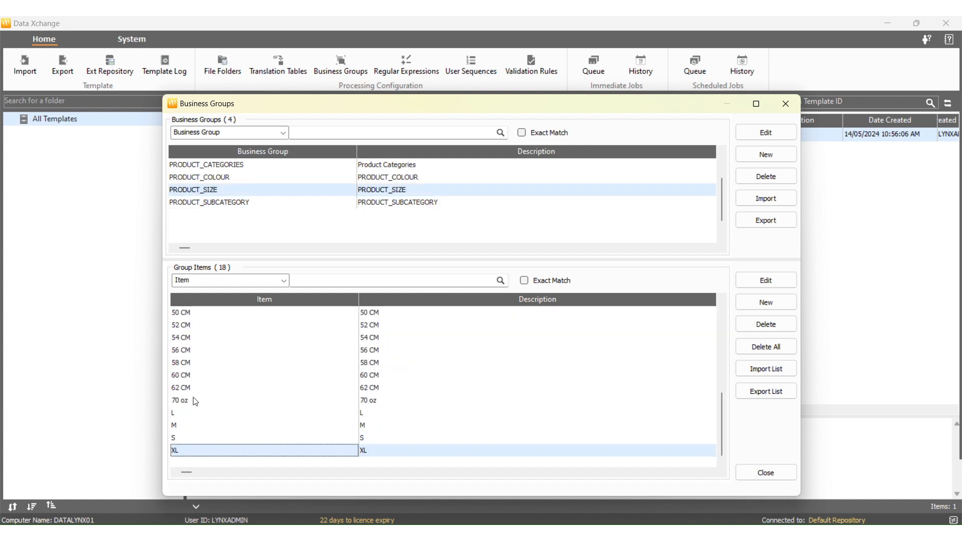
- Examine the L, M, S and XL items at the end of the PRODUCT_SIZE group
click(176, 416)
click(177, 430)
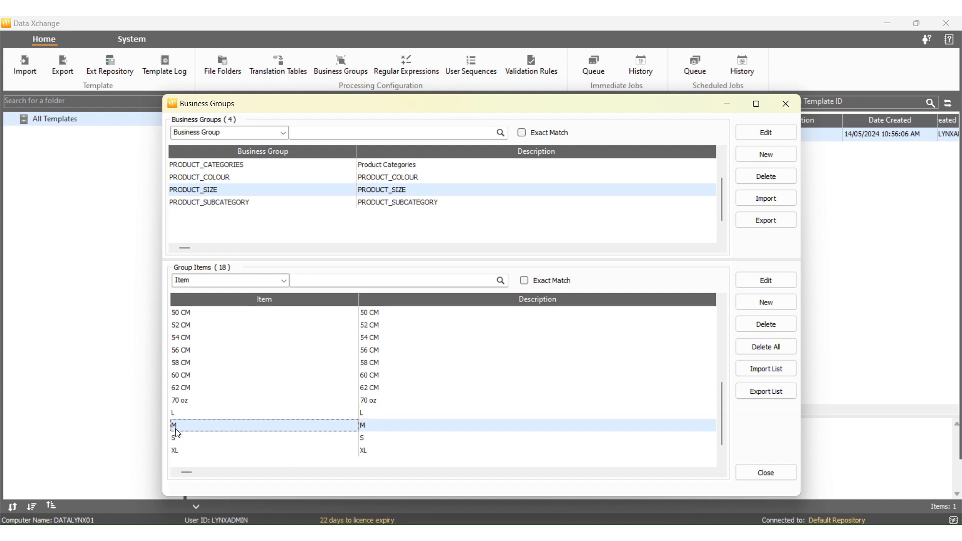
click(178, 440)
click(177, 451)
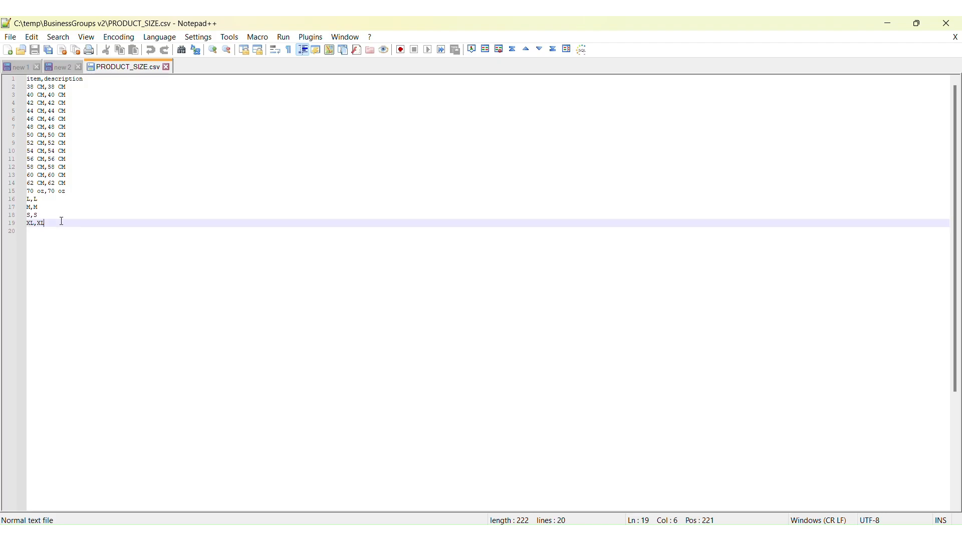
- Remove the L, M, S and XL rows from PRODUCT_SIZE.csv in the BusinessGroups v2 folder and save the file
drag(63, 222, 28, 200)
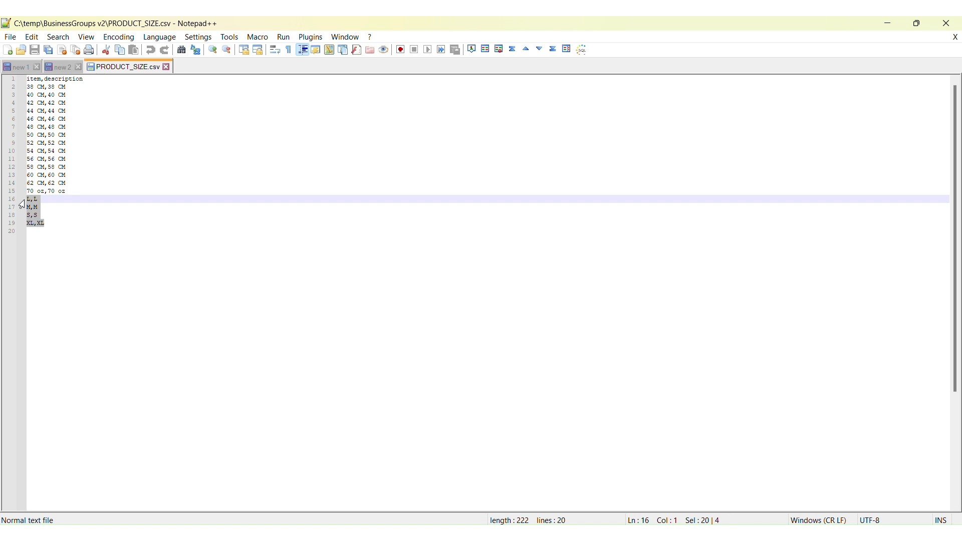
key(Delete)
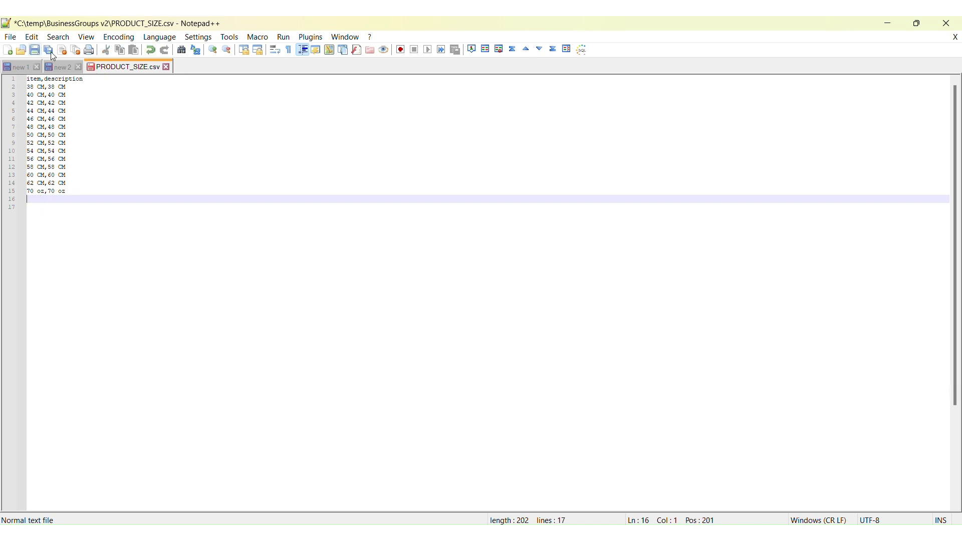
click(36, 51)
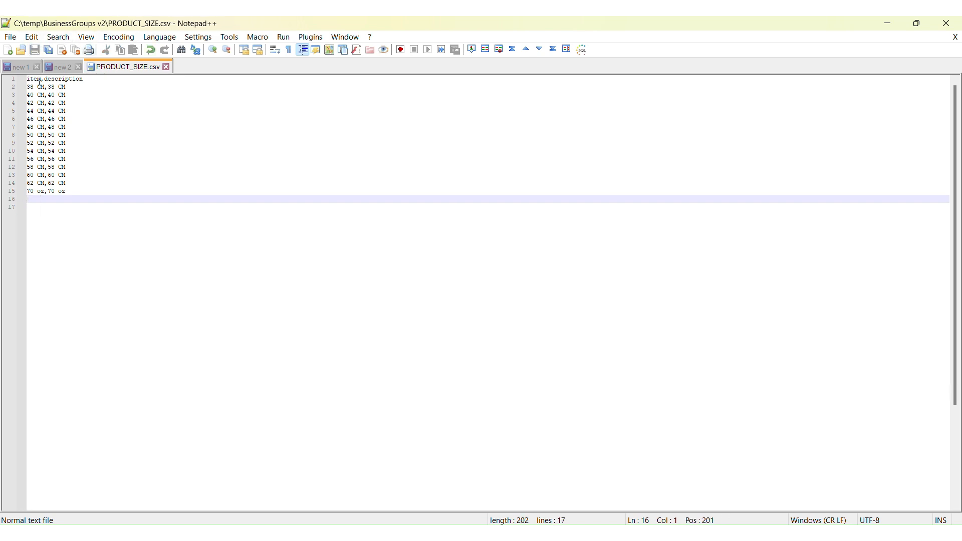
- Switch back to Data Xchange and import the business groups from C:\temp\BusinessGroups v2 using the Purge option
key(alt+Tab)
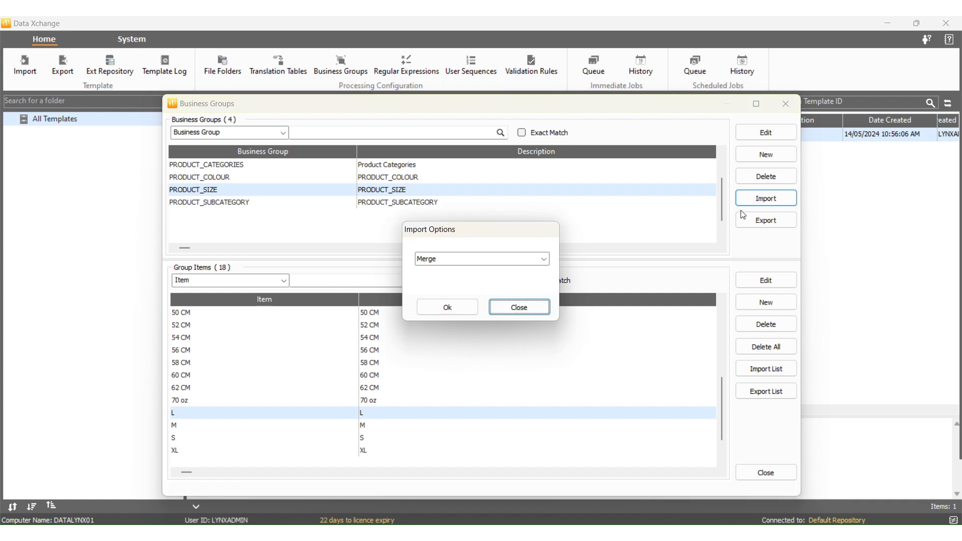
click(532, 260)
click(513, 281)
click(460, 307)
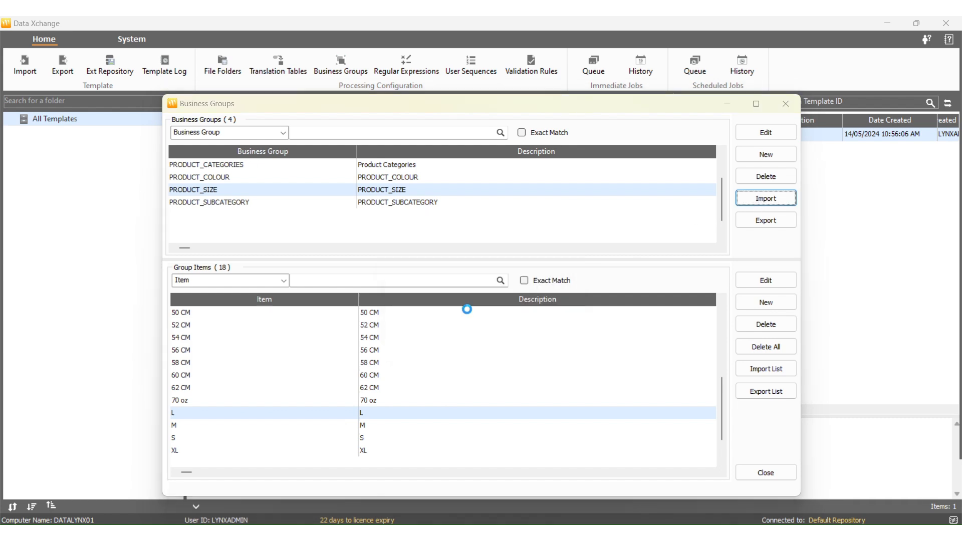
click(462, 320)
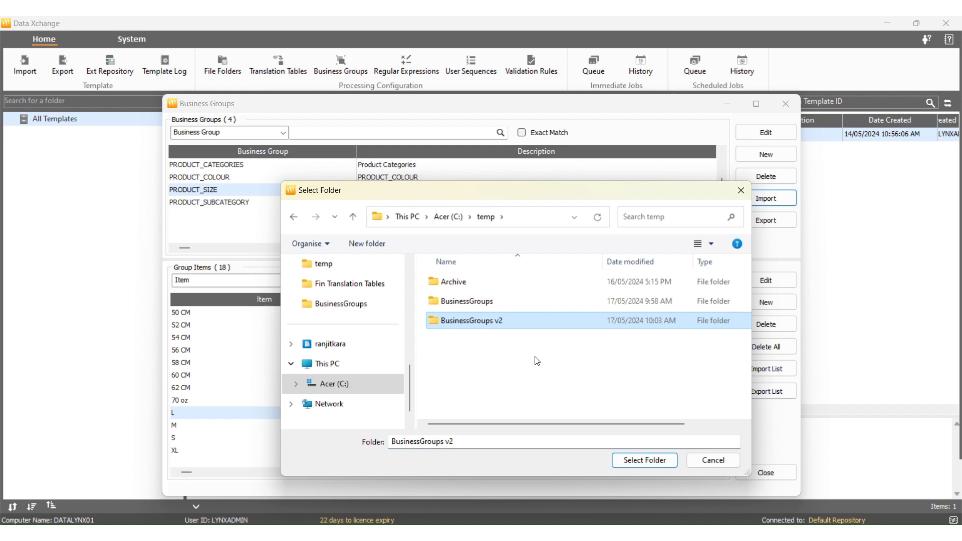
click(621, 460)
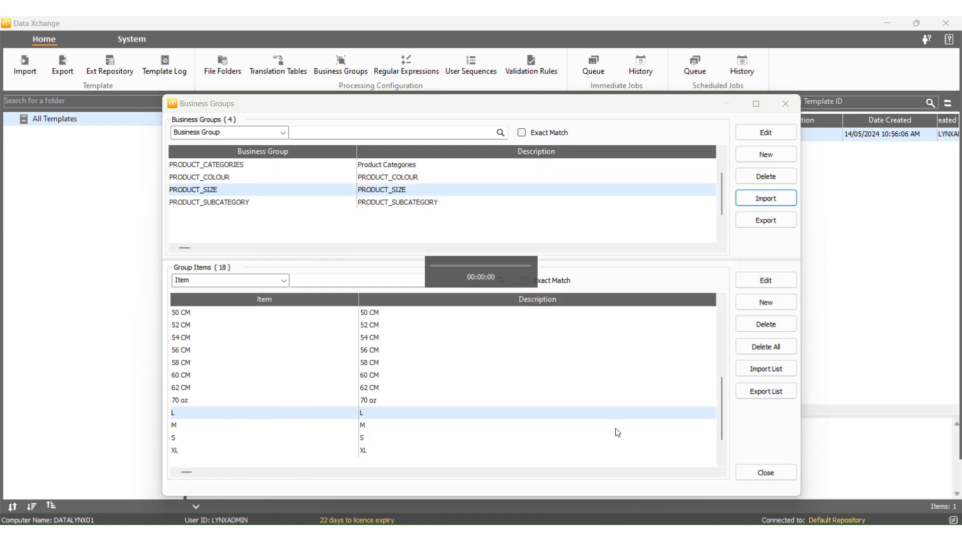
- Review the items of the PRODUCT_SIZE group from the first item down to the last one
click(194, 190)
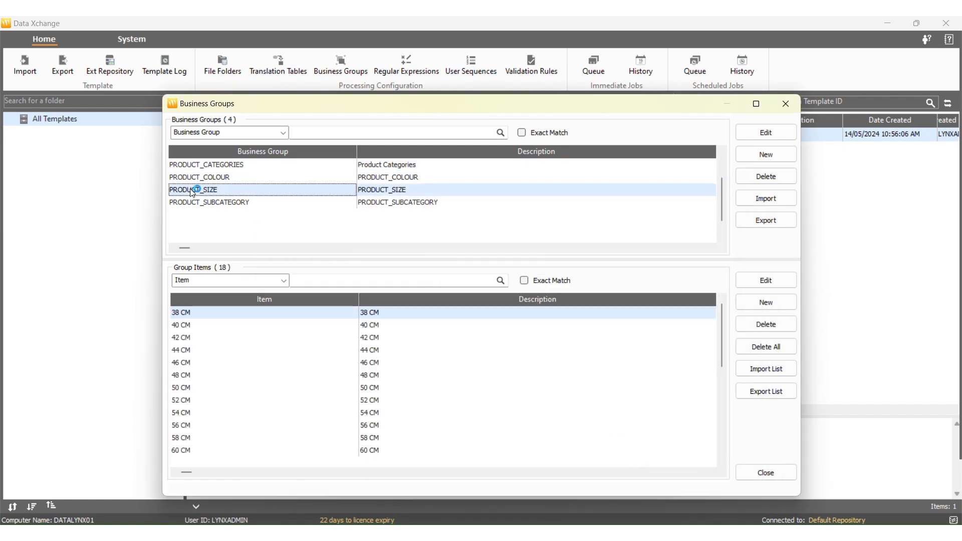
key(Down)
key(Down)
key(Down)
key(Down)
key(Down)
key(Down)
key(Down)
key(Down)
key(Down)
key(Down)
key(Down)
key(Down)
key(Down)
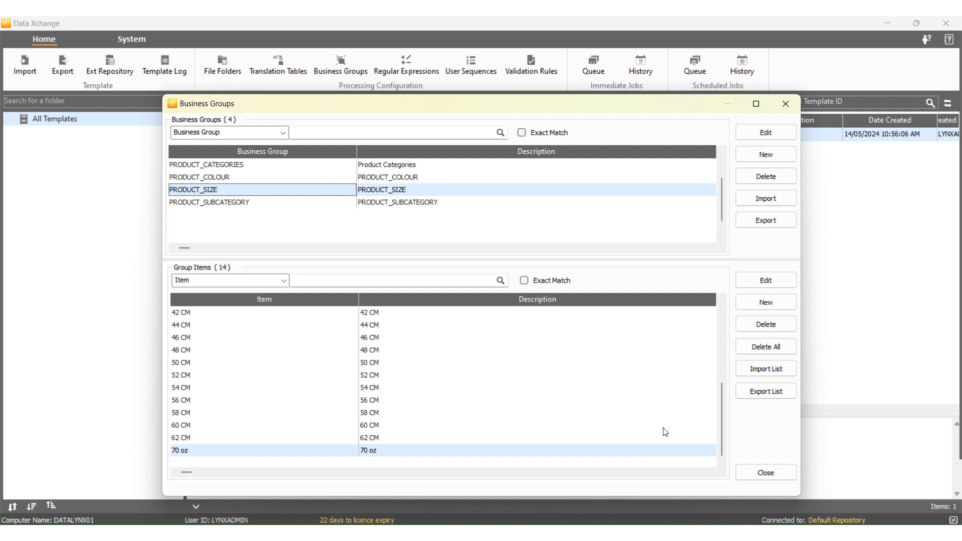
- Edit the PRODUCT_CATEGORIES business group so its description is PRODUCT_CATEGORIES, and save it
click(394, 166)
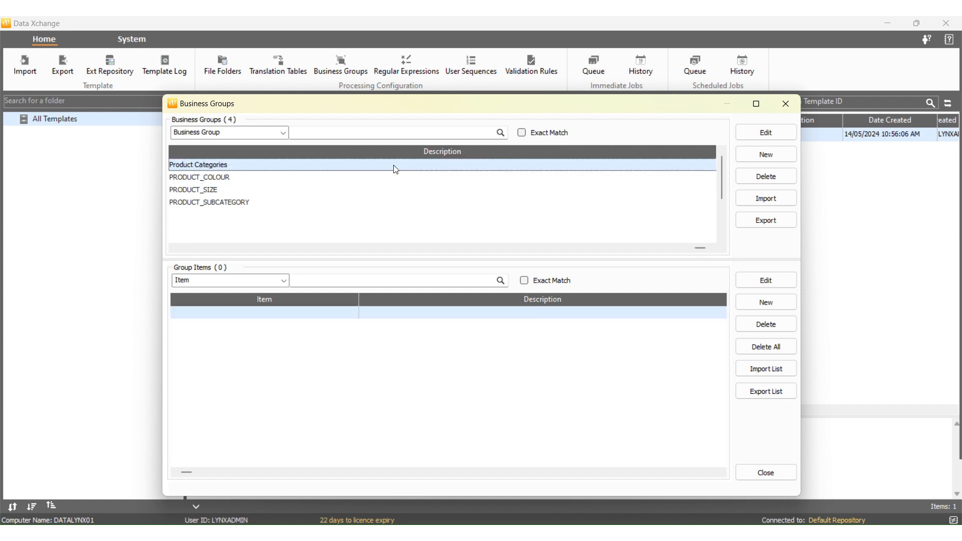
click(780, 139)
key(ctrl+c)
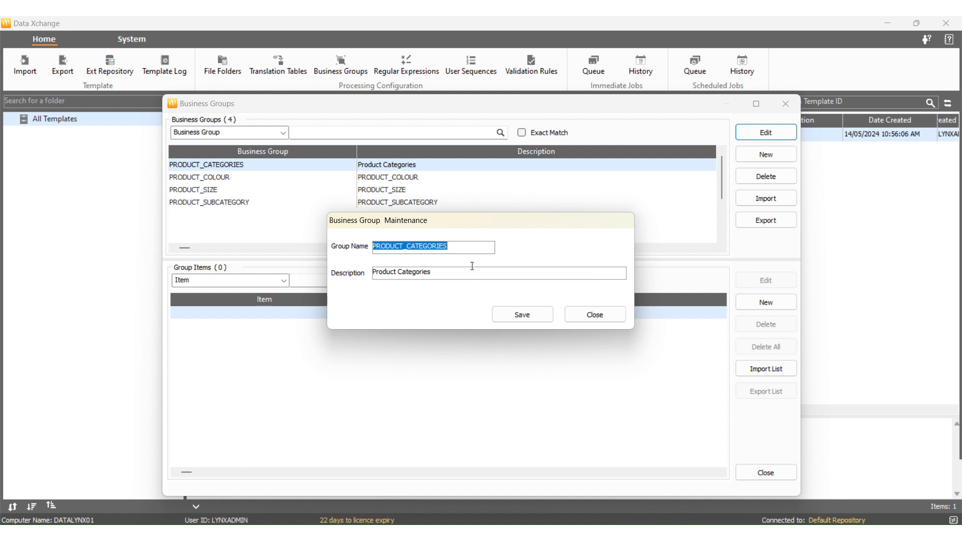
click(446, 274)
key(ctrl+a)
key(ctrl+v)
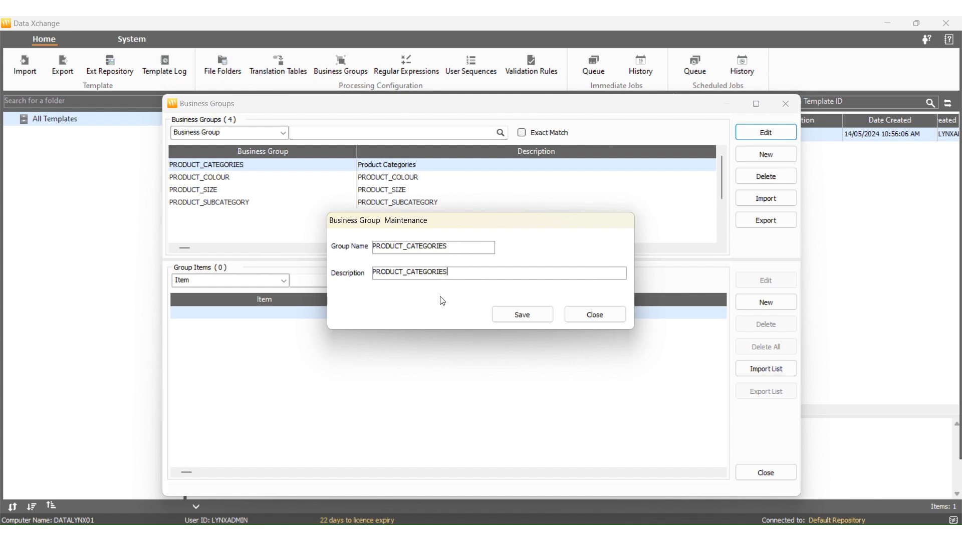
click(533, 309)
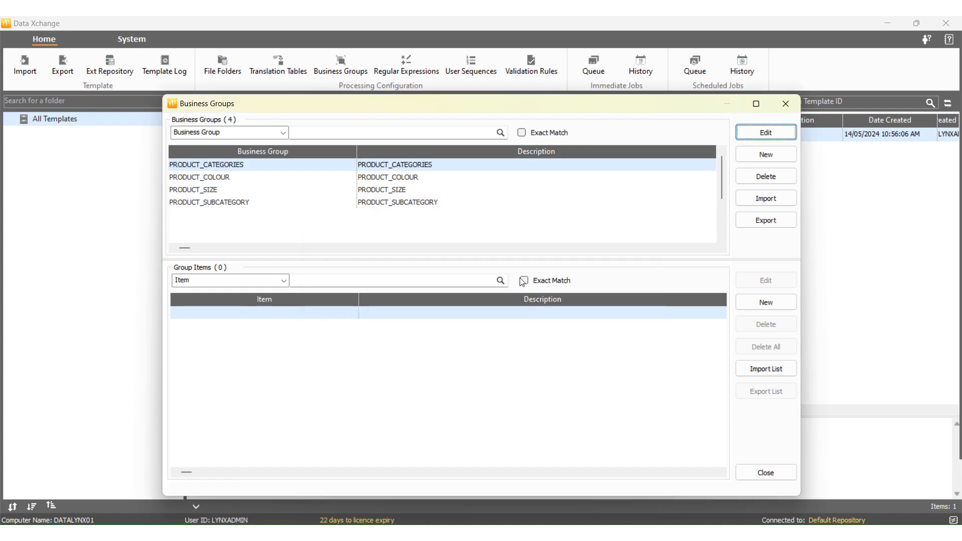
- Delete the PRODUCT_CATEGORIES business group and confirm the deletion
click(762, 182)
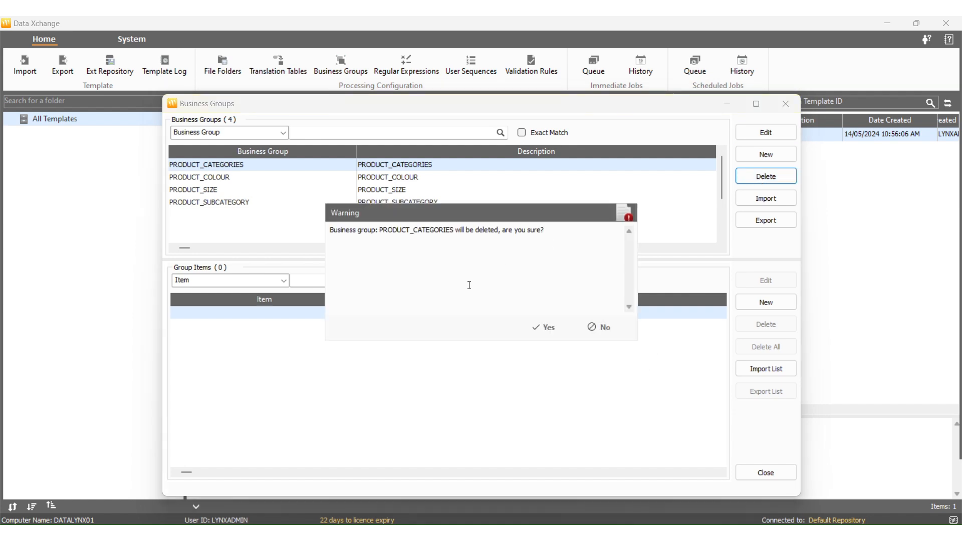
click(527, 328)
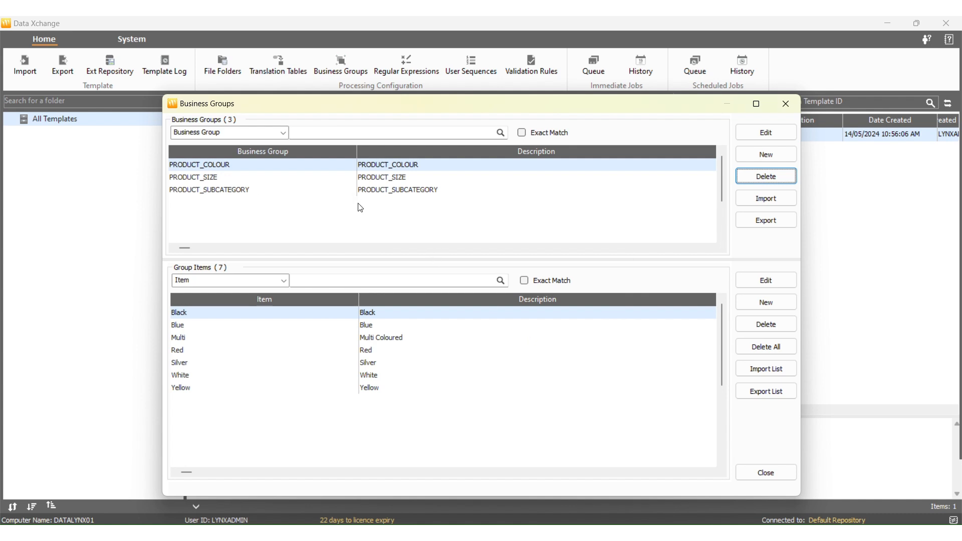
- Export all the business groups to a new folder named BusinessGroupsExport in C:\temp
click(749, 226)
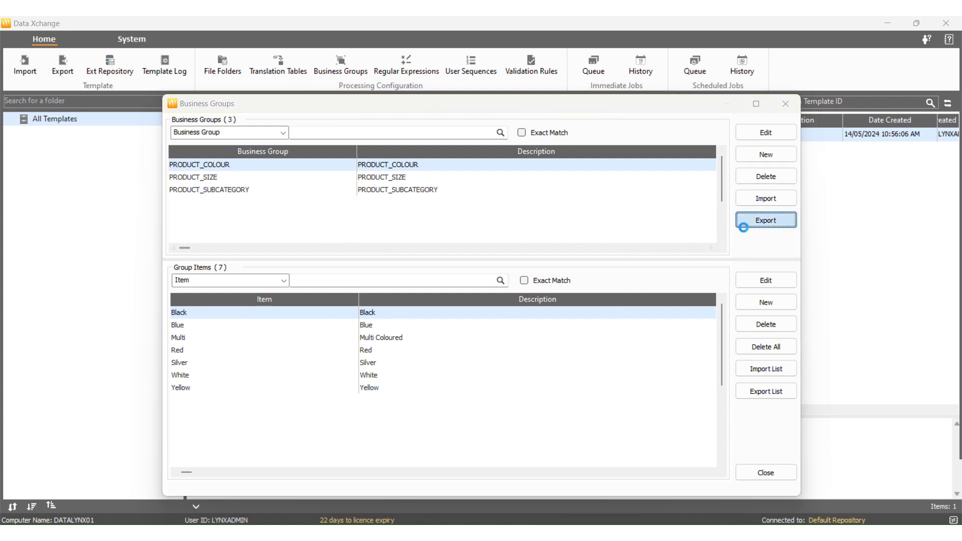
click(447, 227)
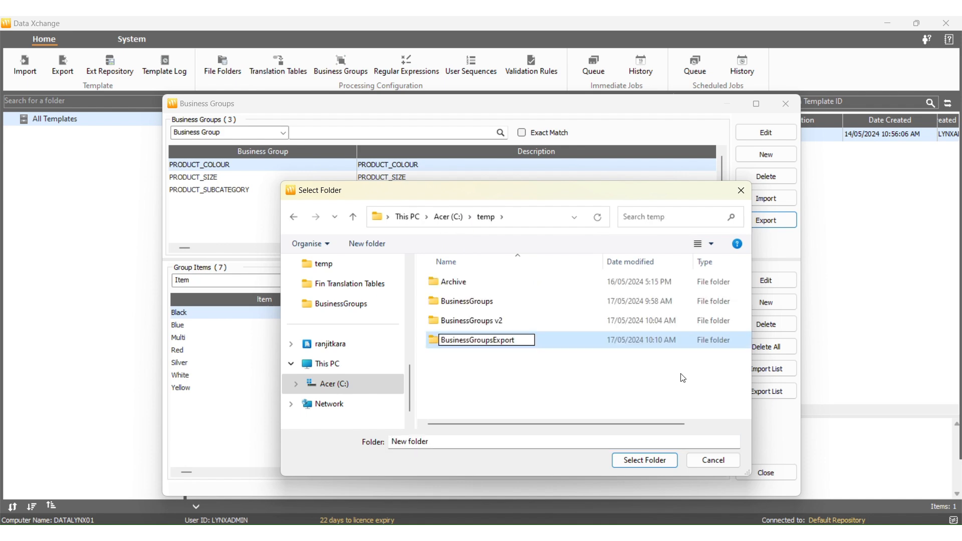
double_click(540, 341)
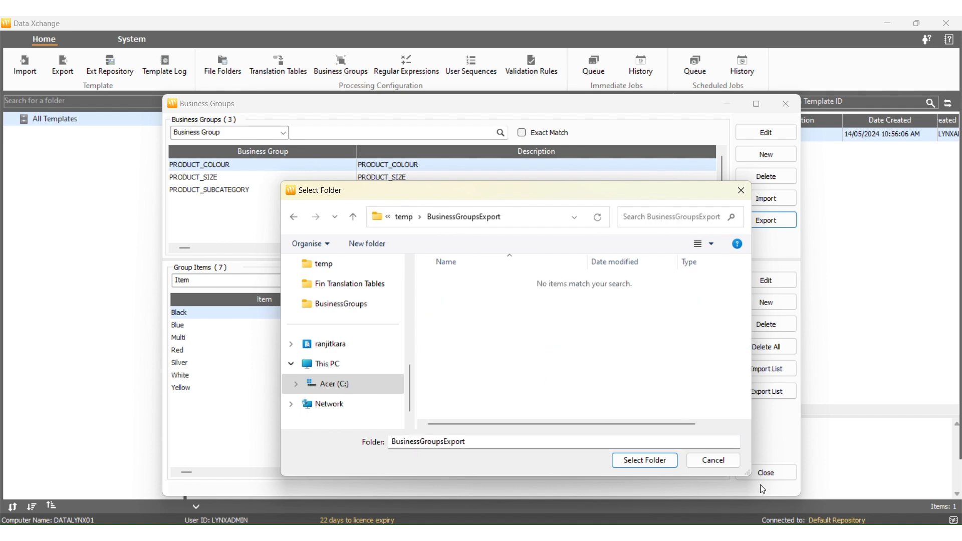
click(644, 460)
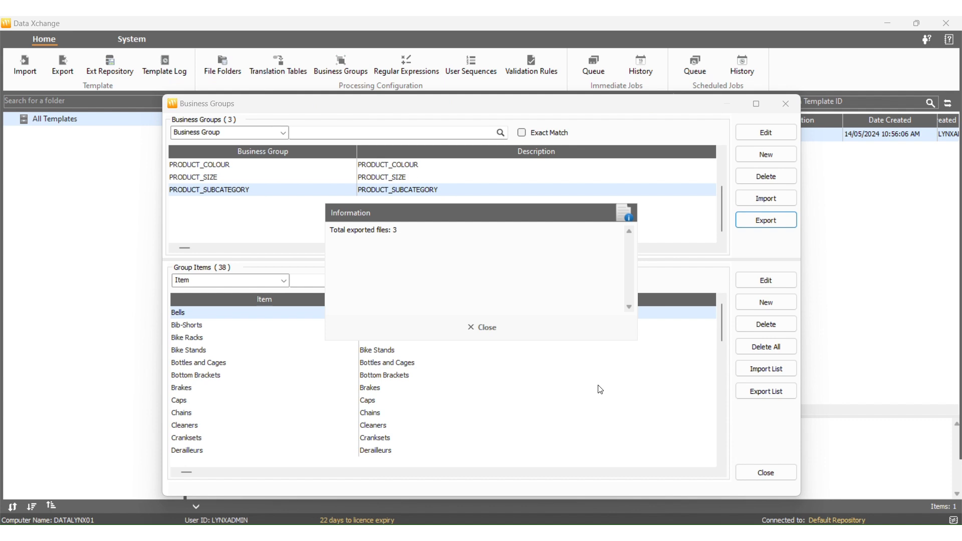
click(498, 331)
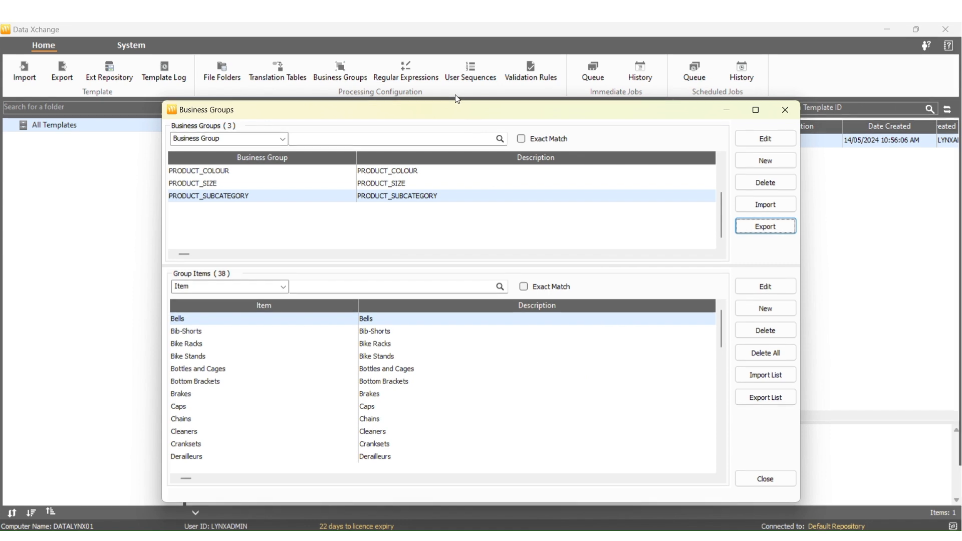